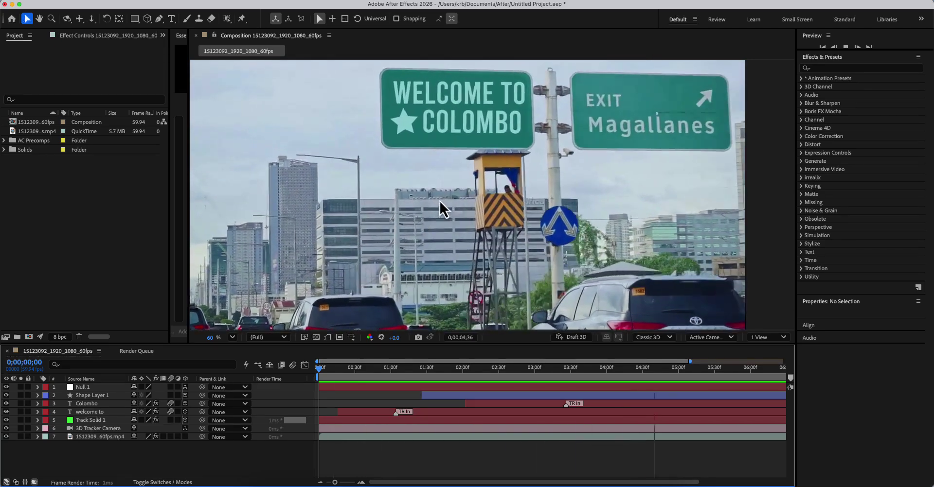
# Preview the finished sign replacement across the timeline and compare it with Track Solid 1 hidden and shown.
pyautogui.press('space')
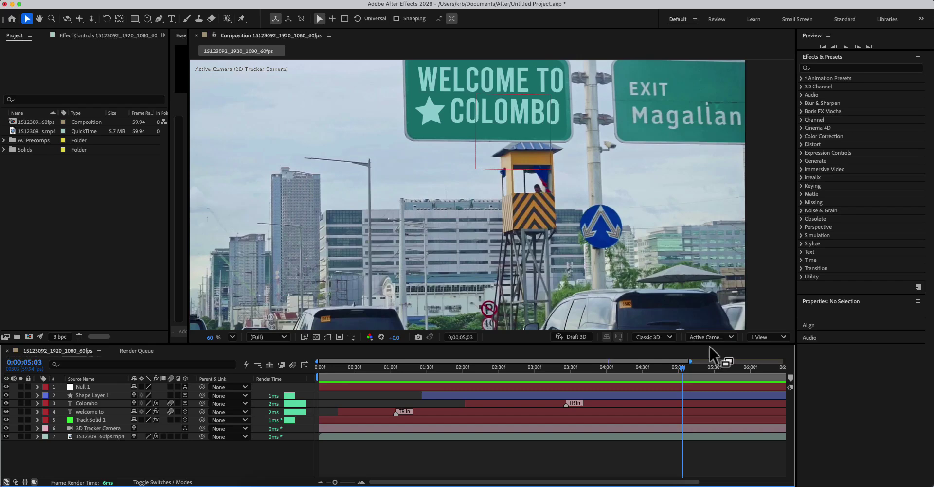
pyautogui.moveTo(691, 362); pyautogui.dragTo(813, 365)
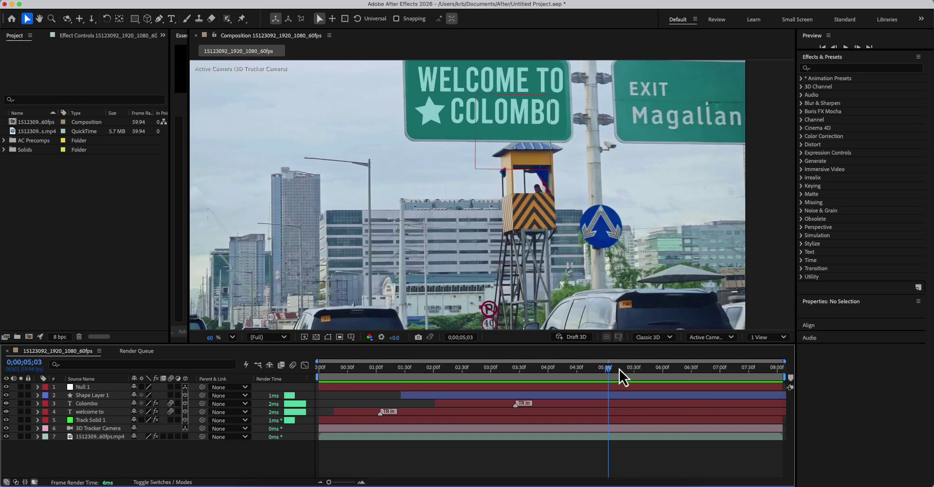
pyautogui.moveTo(619, 369); pyautogui.dragTo(463, 372)
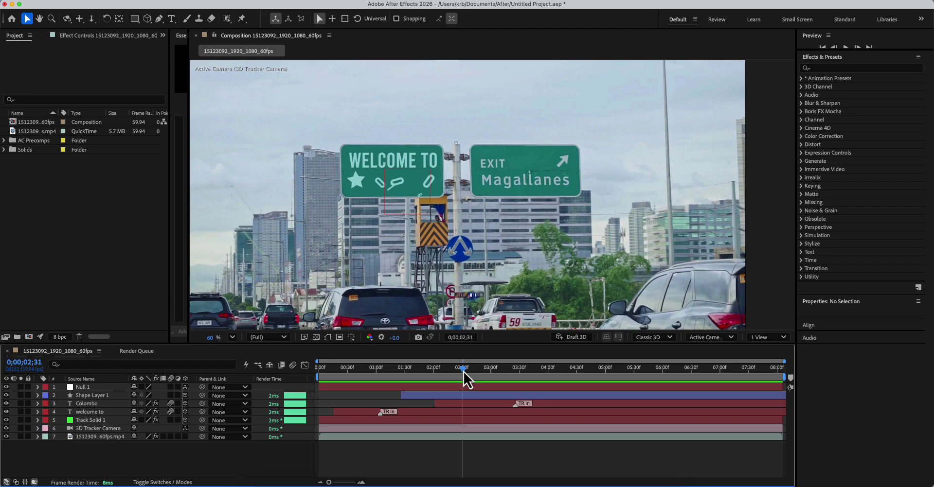
pyautogui.moveTo(462, 372); pyautogui.dragTo(557, 351)
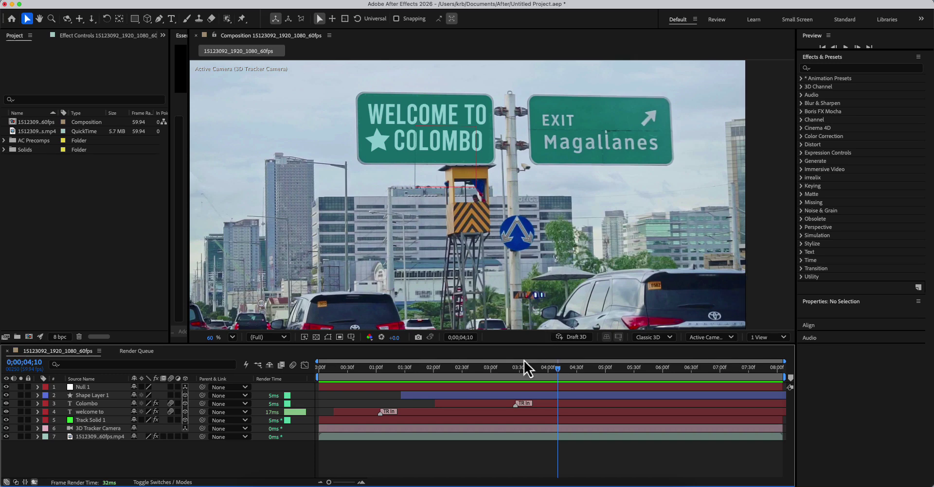
pyautogui.moveTo(523, 371)
pyautogui.mouseDown()
pyautogui.moveTo(389, 384)
pyautogui.moveTo(527, 377)
pyautogui.mouseUp()
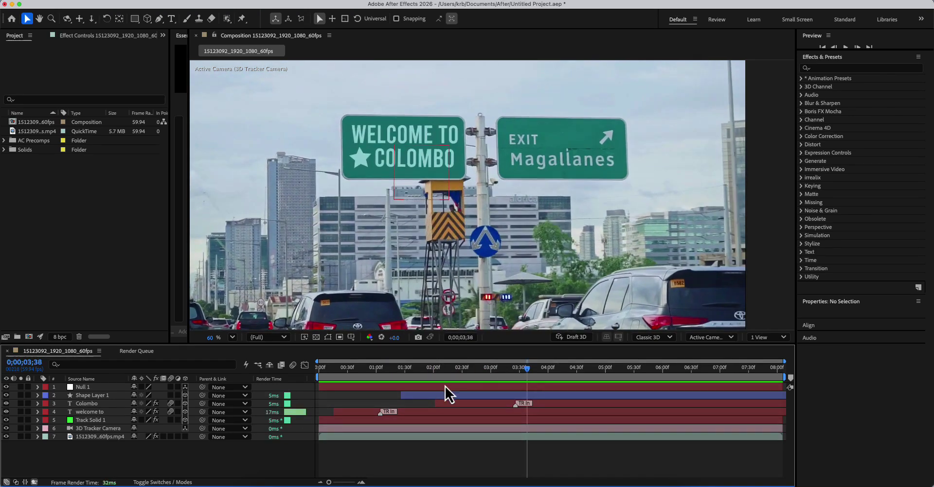
pyautogui.click(7, 421)
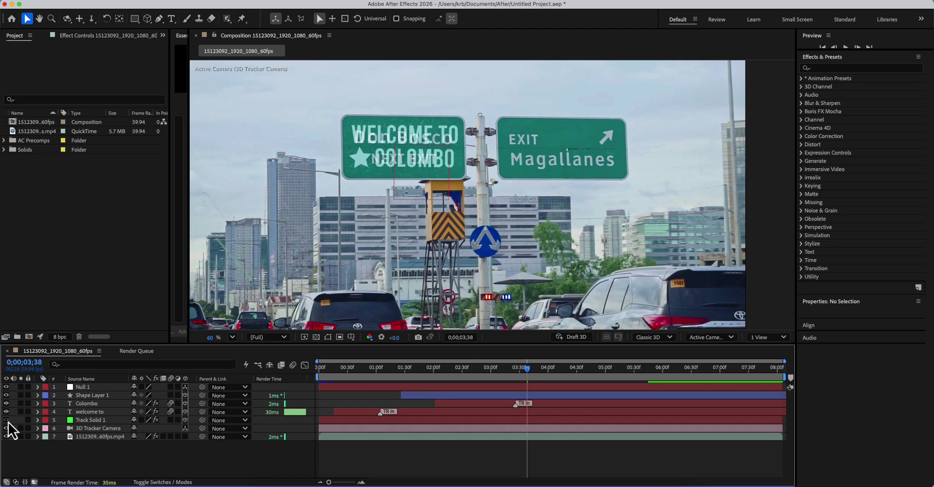
pyautogui.click(7, 421)
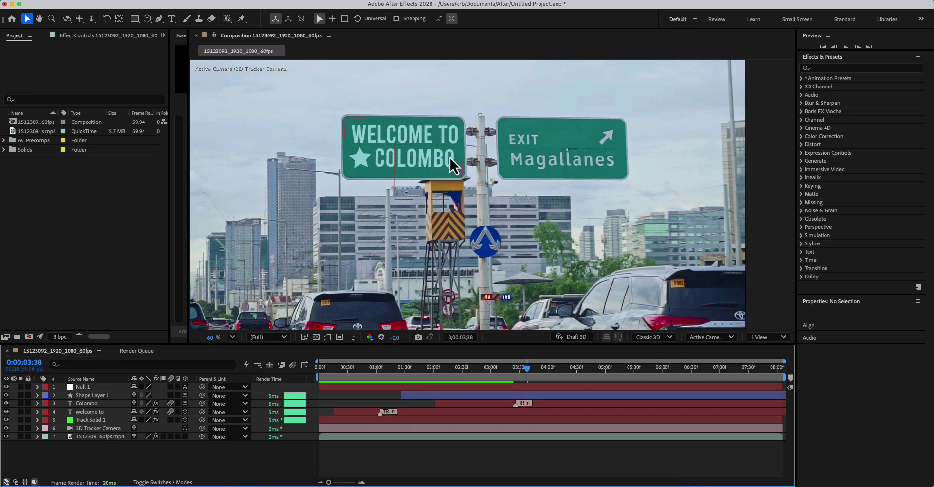
pyautogui.moveTo(523, 372); pyautogui.dragTo(456, 390)
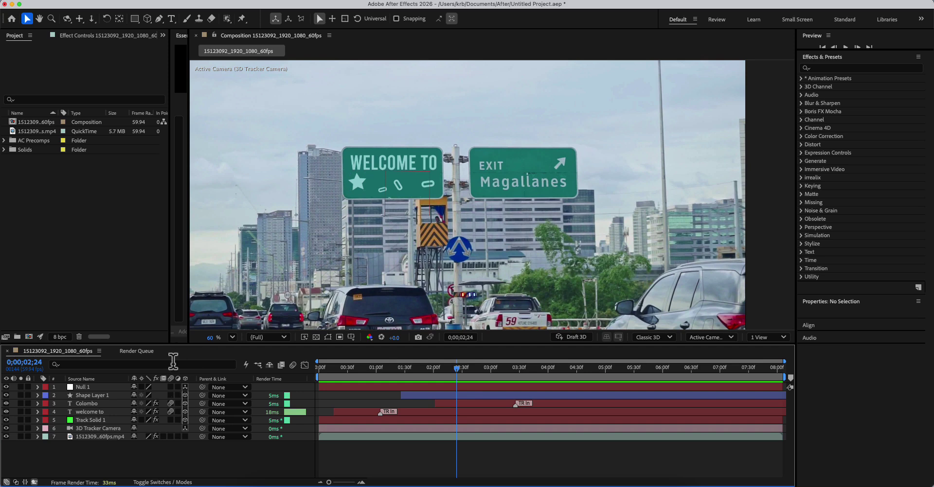
# Create a new composition from the traffic footage clip and go to 0;00;03;19, where the Don Bosco sign is clearly readable.
pyautogui.click(16, 132)
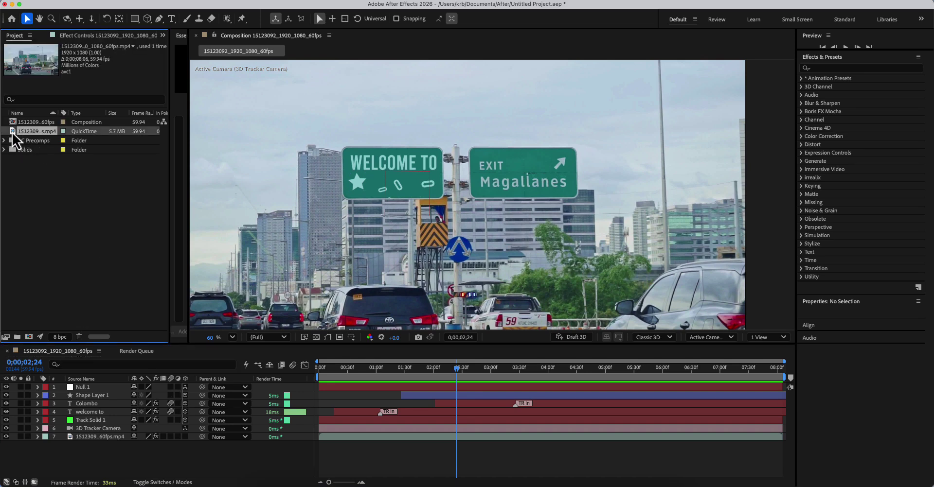
pyautogui.moveTo(13, 132); pyautogui.dragTo(31, 337)
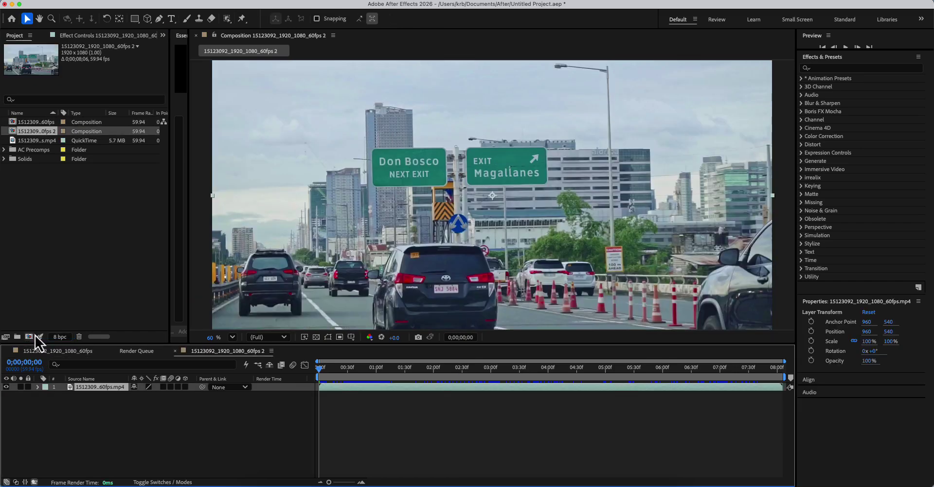
pyautogui.moveTo(331, 373); pyautogui.dragTo(509, 390)
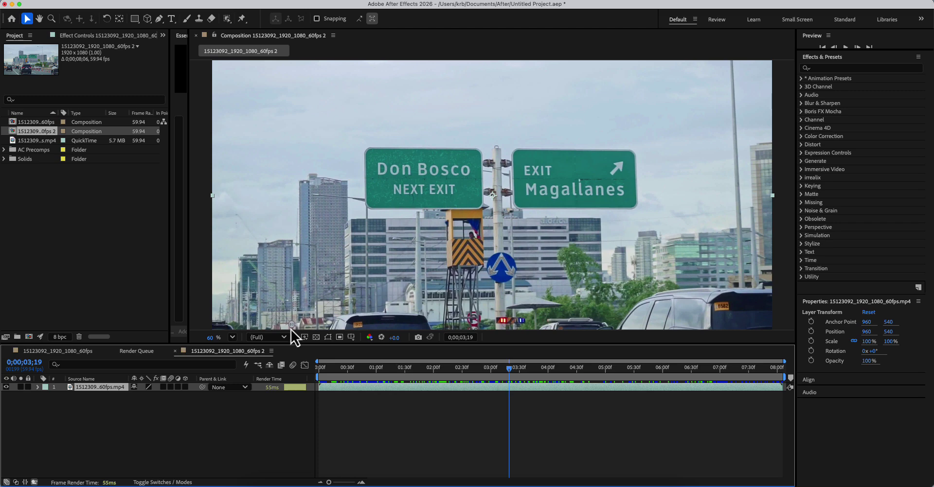
# Search the effects for "camera" and apply 3D Camera Tracker to the footage layer so it is analyzed.
pyautogui.click(125, 37)
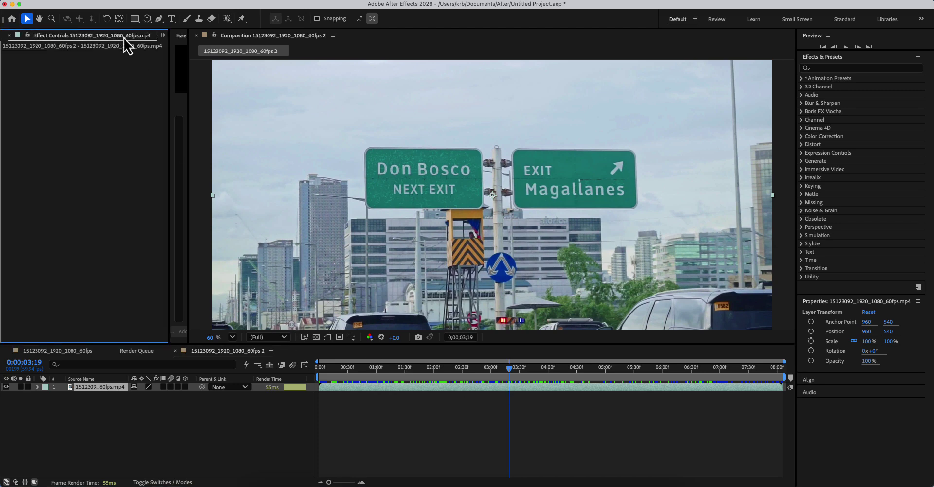
pyautogui.click(830, 70)
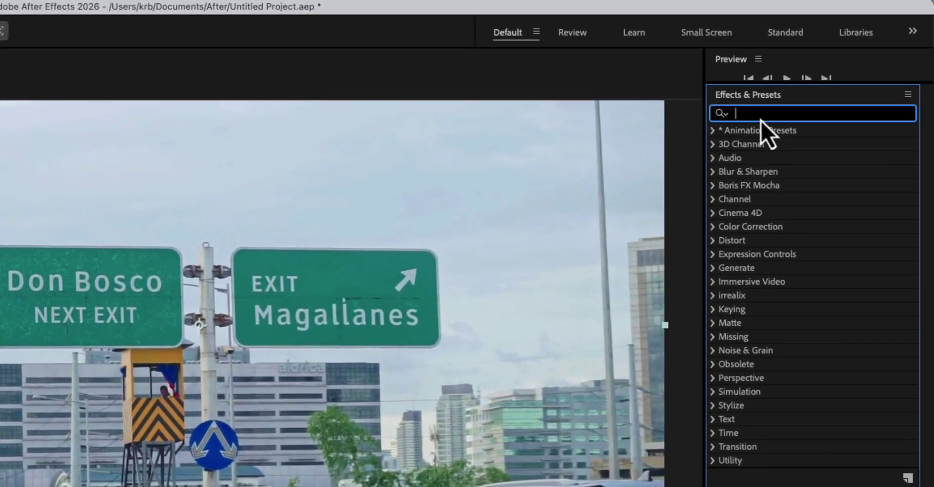
pyautogui.write('camera')
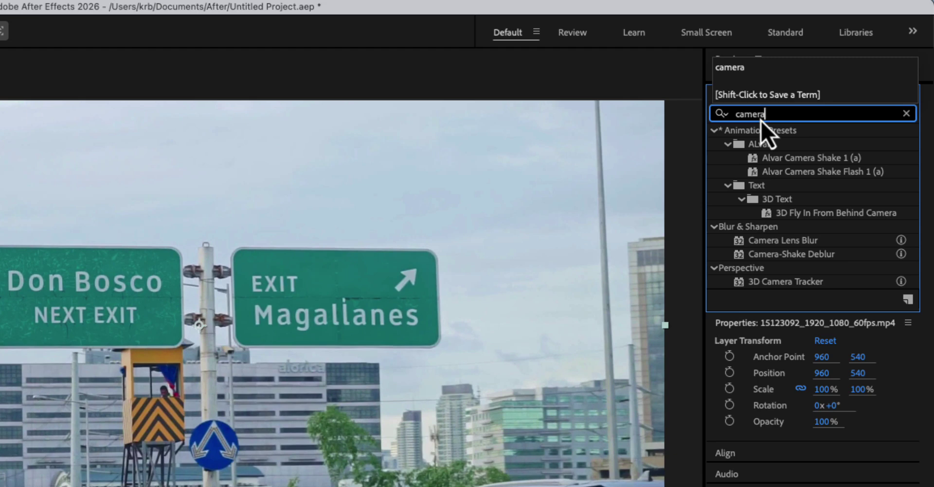
pyautogui.click(772, 283)
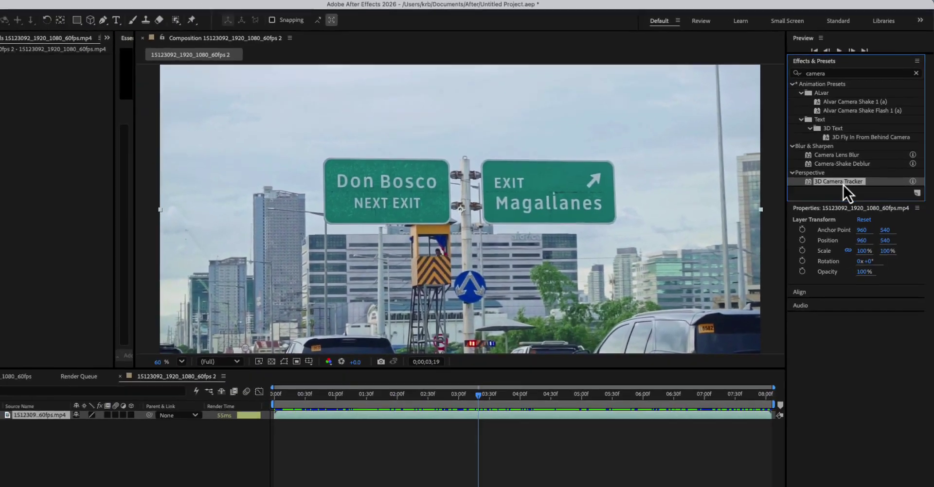
pyautogui.moveTo(850, 186); pyautogui.dragTo(388, 419)
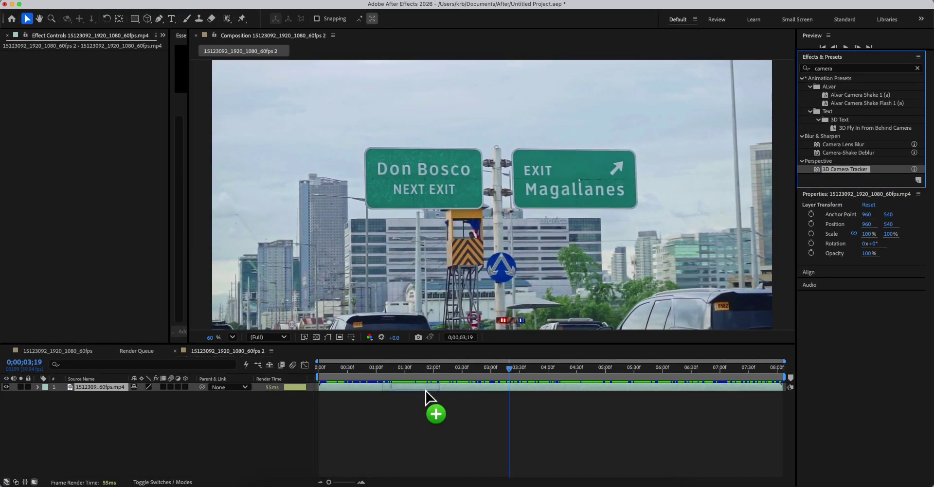
pyautogui.moveTo(425, 392); pyautogui.dragTo(426, 392)
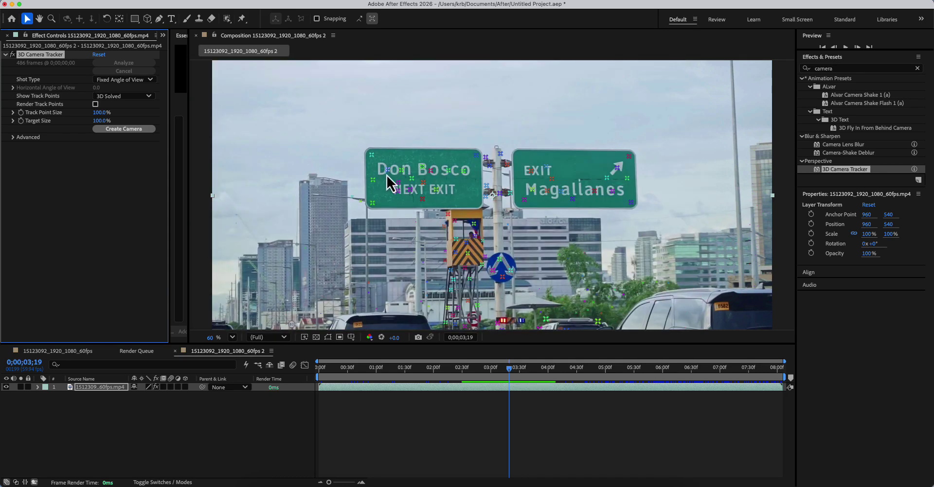
# Select the track points on the Don Bosco sign and create a solid and camera from them.
pyautogui.click(363, 144)
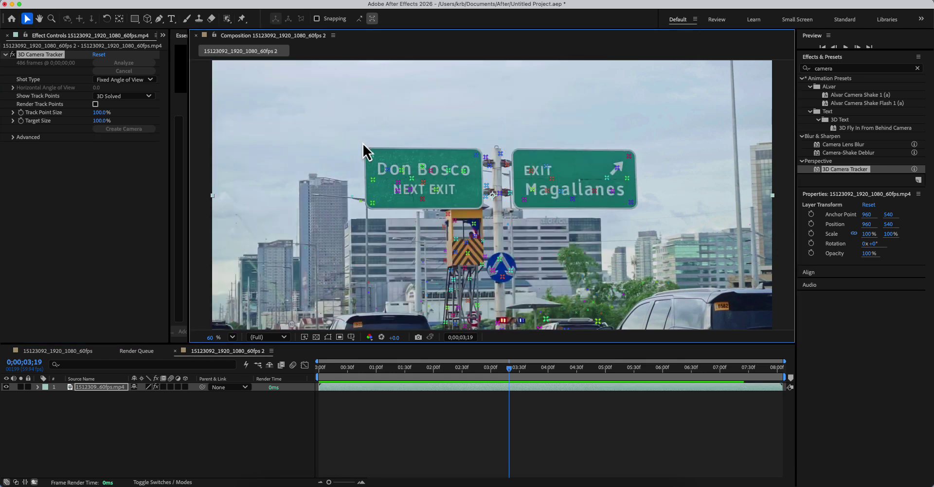
pyautogui.moveTo(362, 144)
pyautogui.mouseDown()
pyautogui.moveTo(367, 208)
pyautogui.moveTo(418, 208)
pyautogui.moveTo(476, 188)
pyautogui.moveTo(482, 147)
pyautogui.moveTo(448, 132)
pyautogui.moveTo(362, 146)
pyautogui.mouseUp()
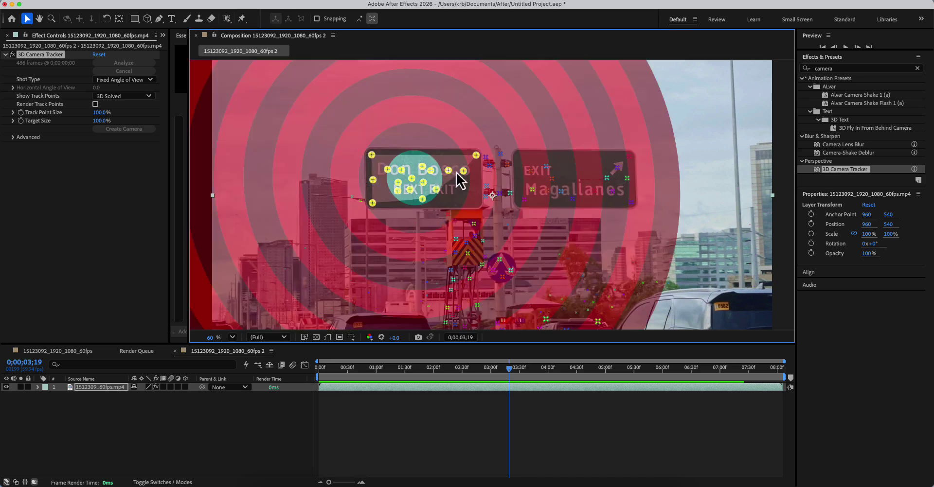
pyautogui.rightClick(402, 173)
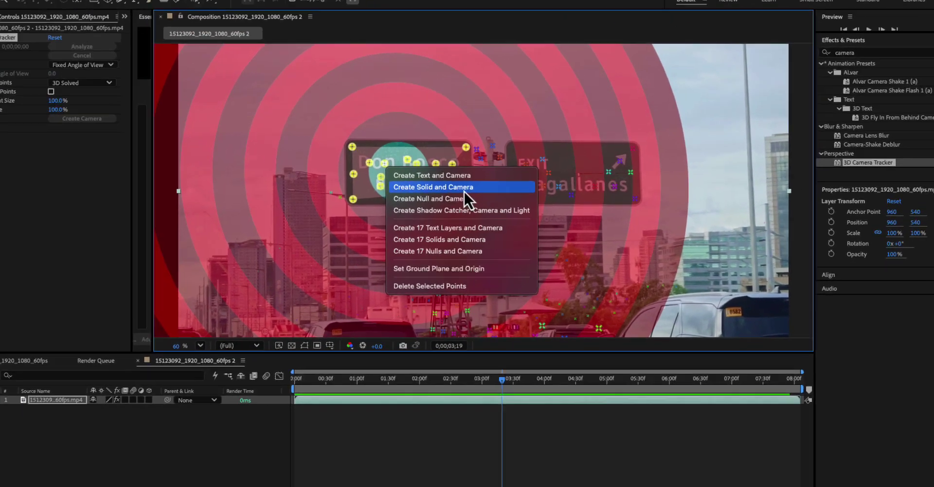
pyautogui.click(418, 175)
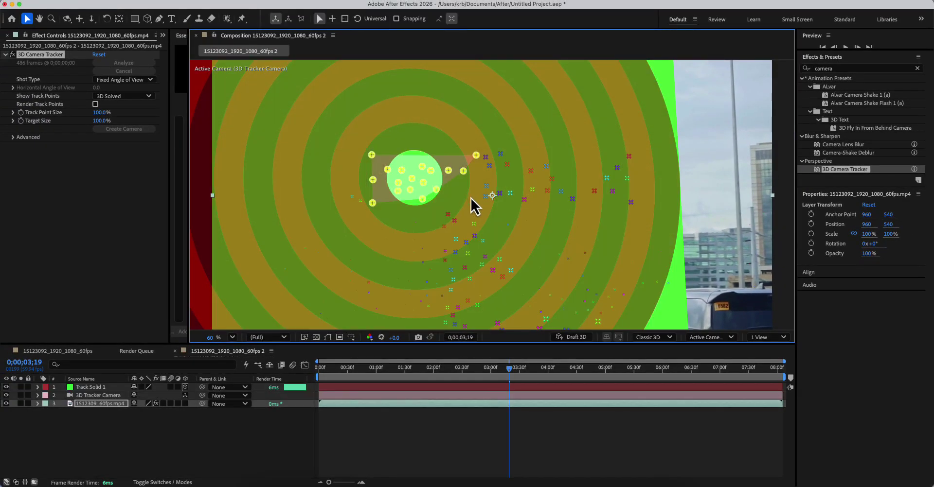
pyautogui.click(403, 425)
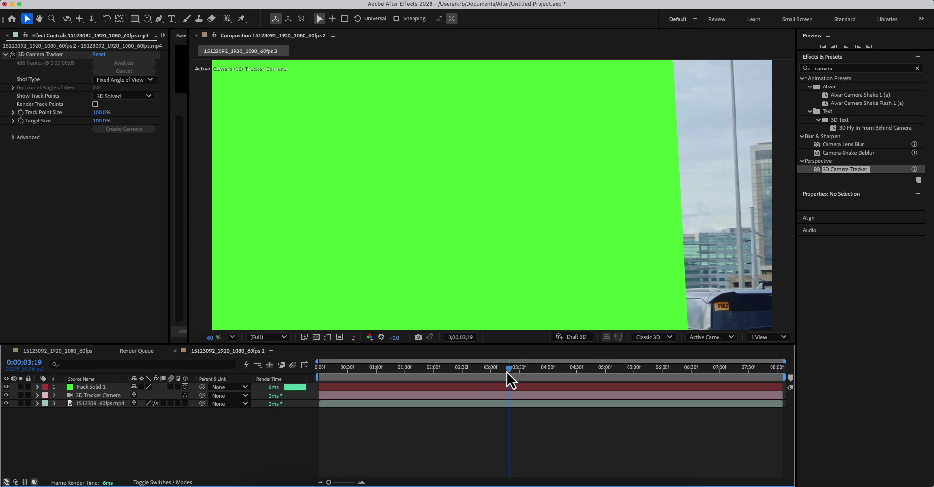
# Return to the start of the composition and lower the Track Solid 1 layer's opacity to 8%.
pyautogui.moveTo(507, 372); pyautogui.dragTo(281, 390)
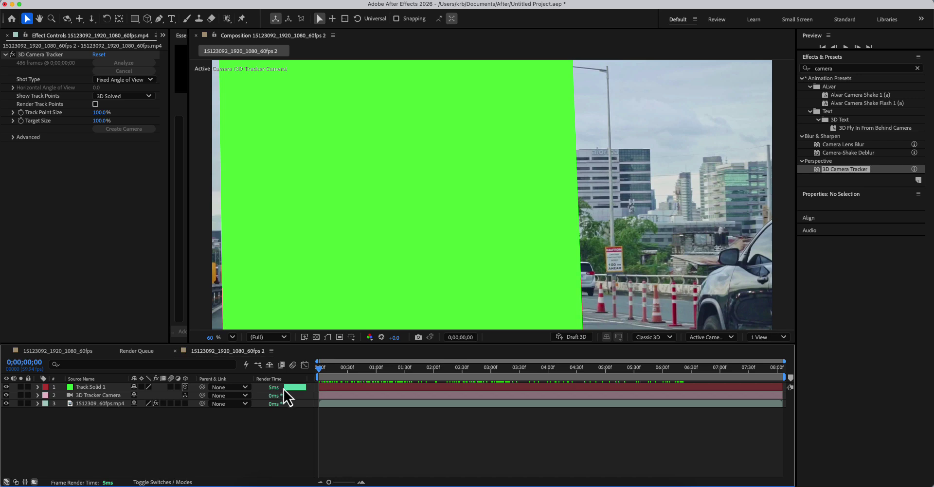
pyautogui.click(85, 388)
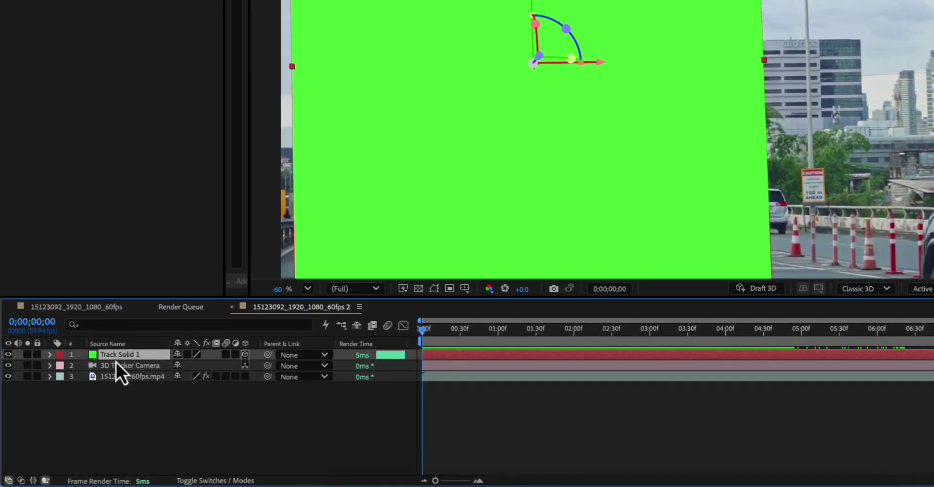
pyautogui.press('t')
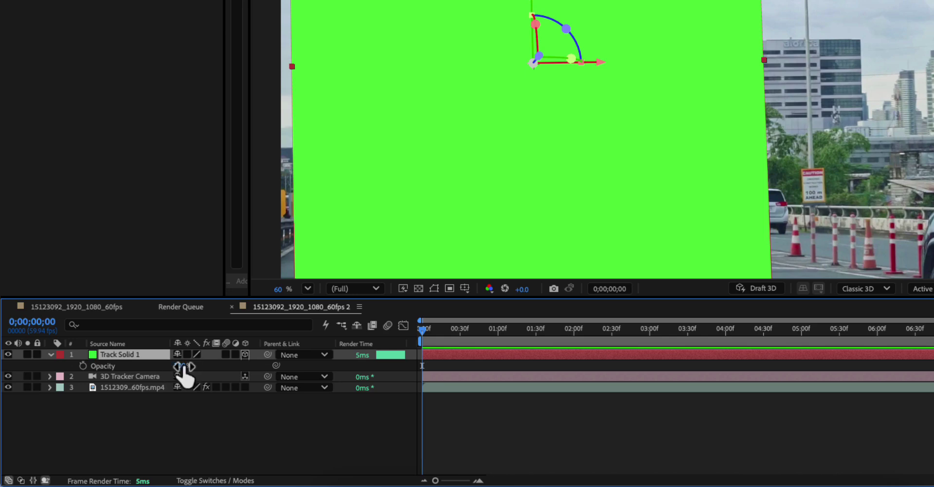
pyautogui.moveTo(180, 366); pyautogui.dragTo(132, 370)
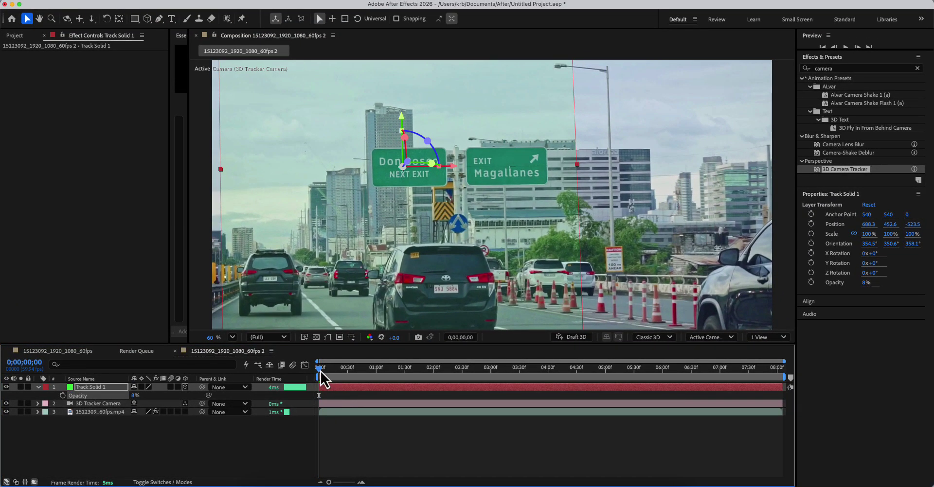
# At 0;00;04;18, draw a closed Pen mask on Track Solid 1 around the Don Bosco sign's green face, following its rounded corners.
pyautogui.moveTo(320, 371); pyautogui.dragTo(567, 370)
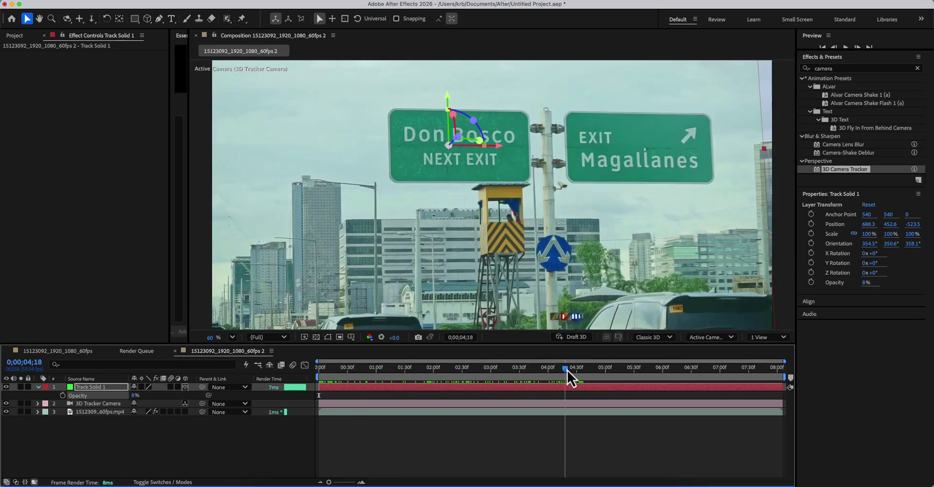
pyautogui.click(137, 21)
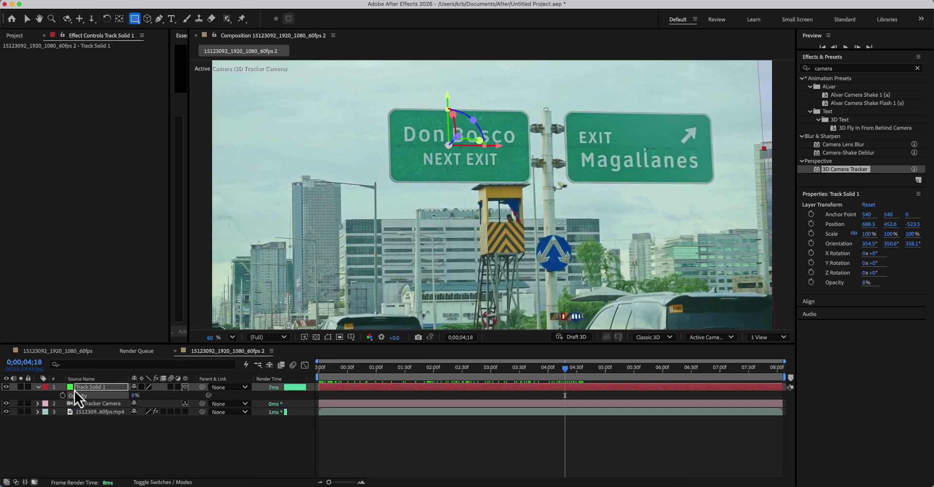
pyautogui.click(90, 388)
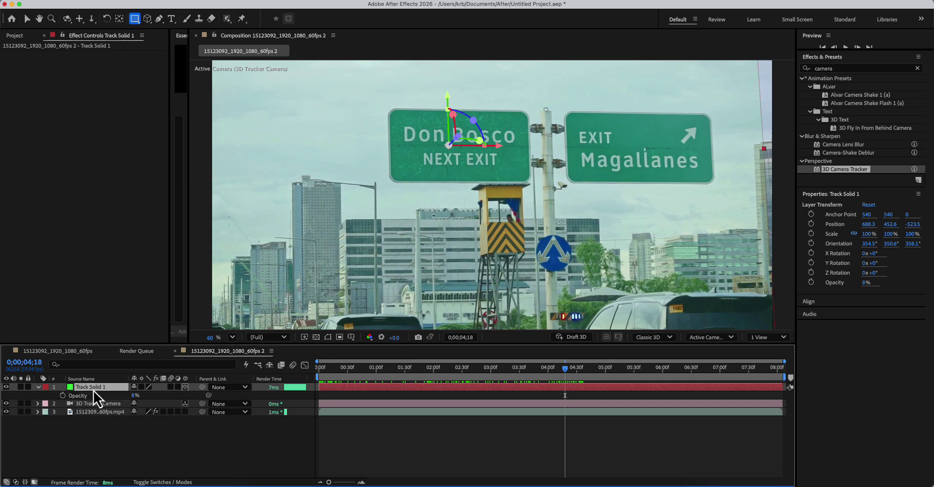
pyautogui.click(159, 18)
pyautogui.scroll(4, 414, 131)
pyautogui.scroll(5, 414, 132)
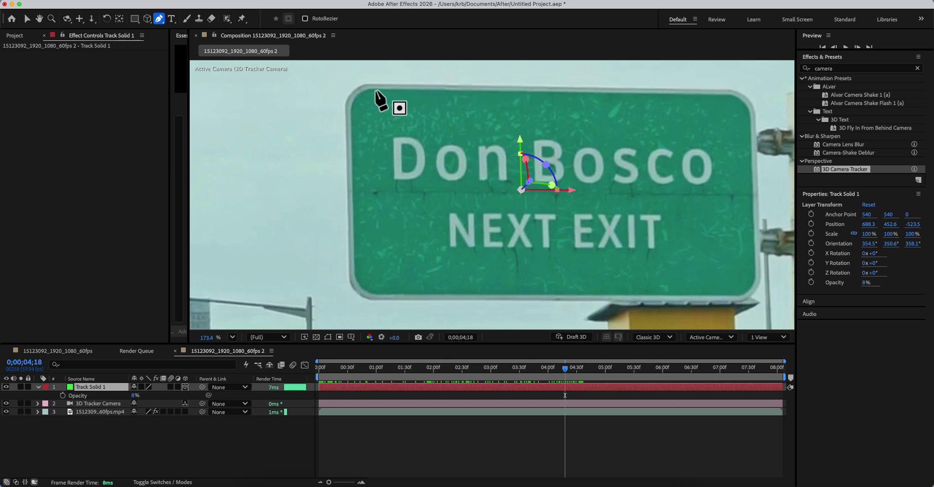
pyautogui.click(375, 88)
pyautogui.moveTo(350, 115); pyautogui.dragTo(350, 141)
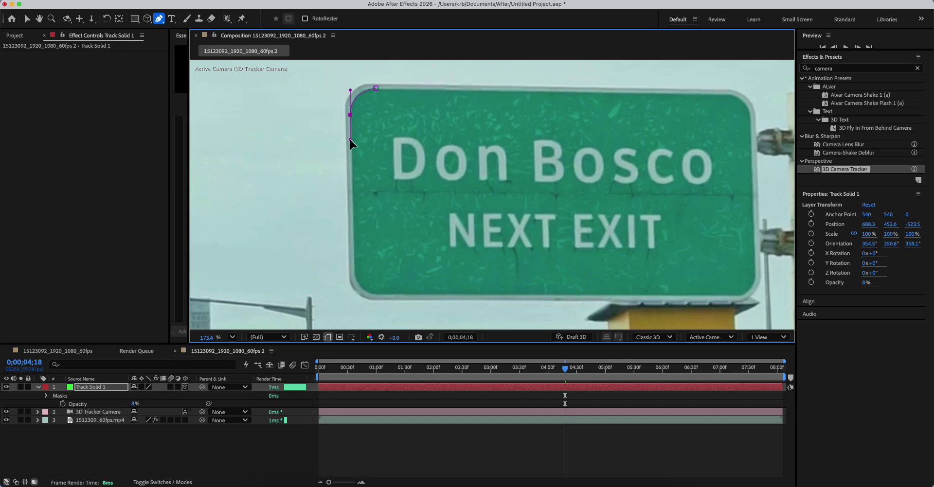
pyautogui.click(354, 275)
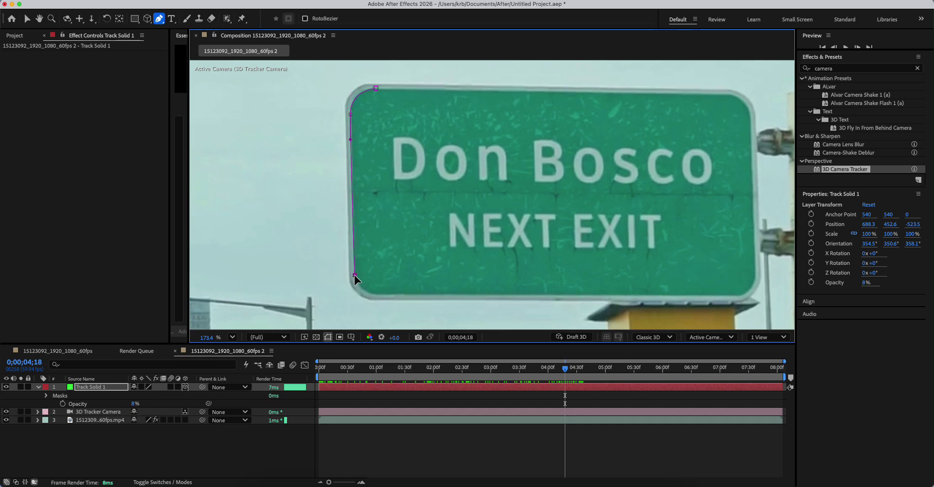
pyautogui.moveTo(381, 294); pyautogui.dragTo(401, 295)
pyautogui.click(736, 295)
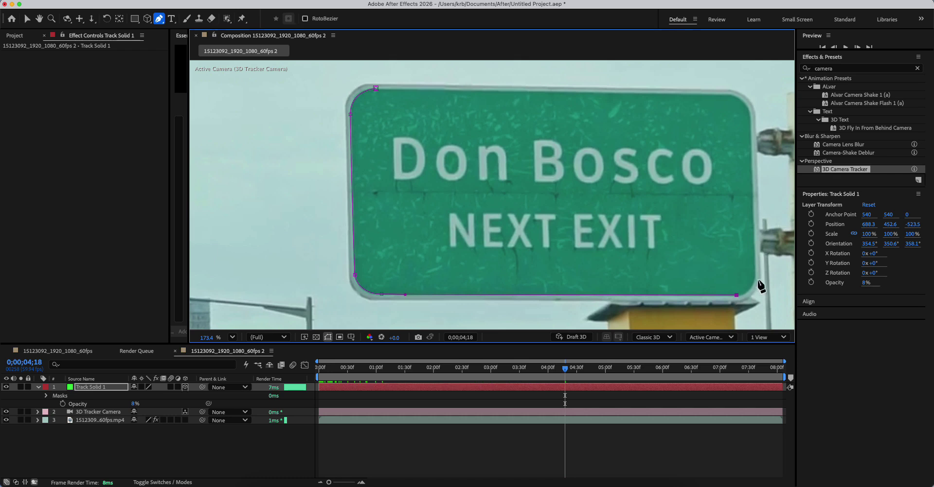
pyautogui.moveTo(754, 271); pyautogui.dragTo(757, 249)
pyautogui.click(749, 114)
pyautogui.moveTo(722, 95); pyautogui.dragTo(698, 96)
pyautogui.click(375, 89)
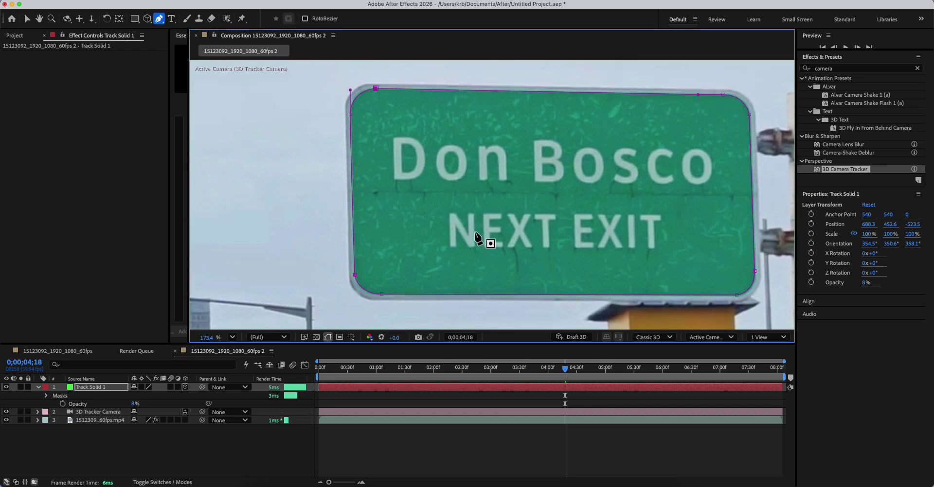
pyautogui.scroll(-5, 476, 236)
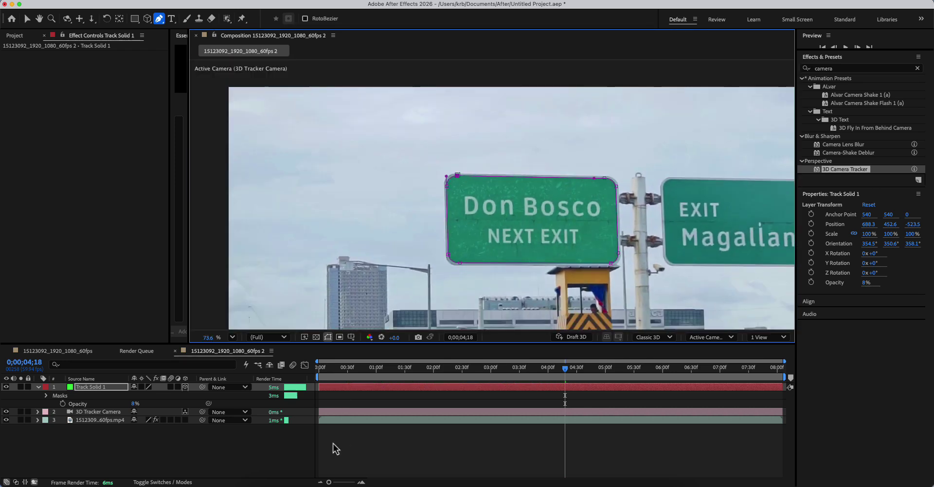
# Restore Track Solid 1's opacity to 100% and return to the Selection tool with the solid deselected.
pyautogui.click(134, 404)
pyautogui.write('100')
pyautogui.press('Return')
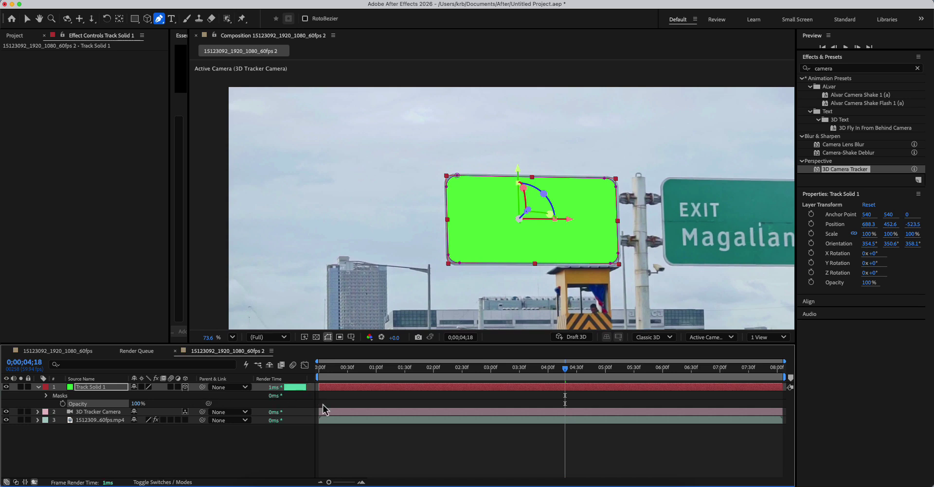
pyautogui.click(88, 107)
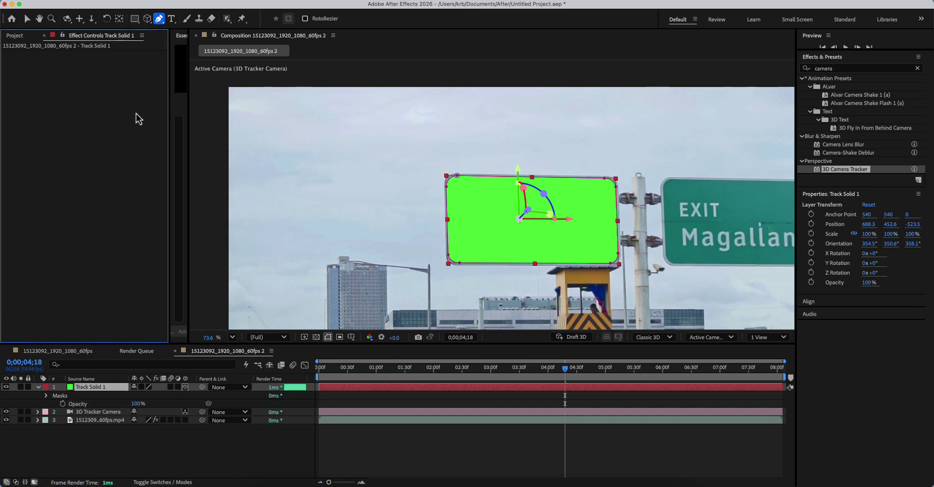
pyautogui.click(308, 95)
pyautogui.hotkey('ctrl', 'Down')
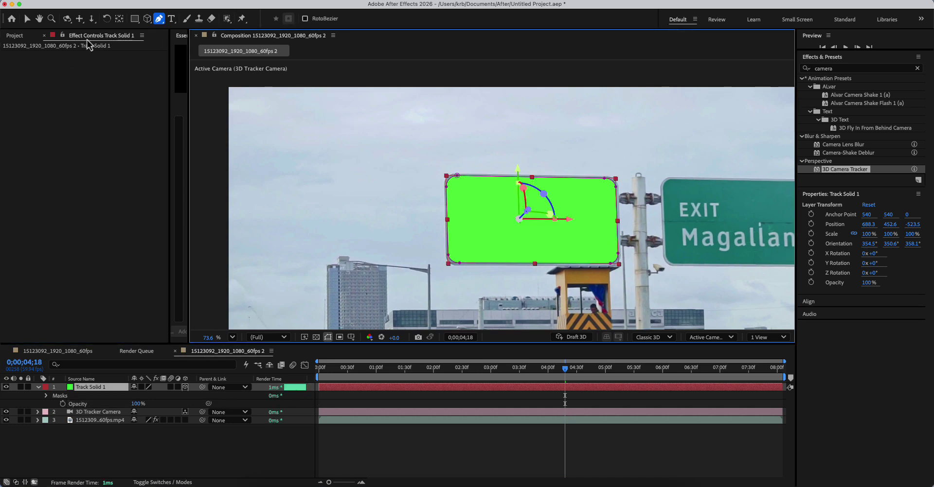
pyautogui.press('v')
pyautogui.click(131, 144)
pyautogui.click(460, 133)
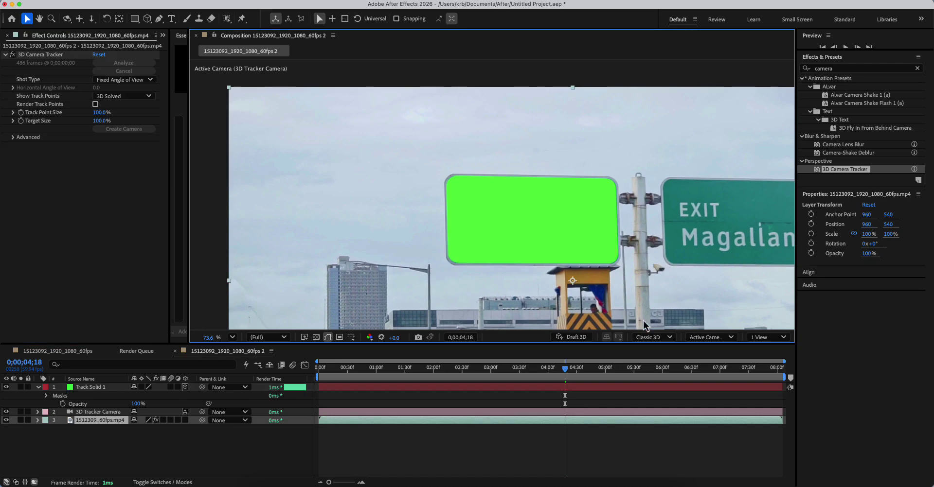
# Scrub the footage around 0;00;04;18 to check how the masked green solid follows the sign, stopping at 0;00;04;21.
pyautogui.press(',')
pyautogui.press(',')
pyautogui.press(',')
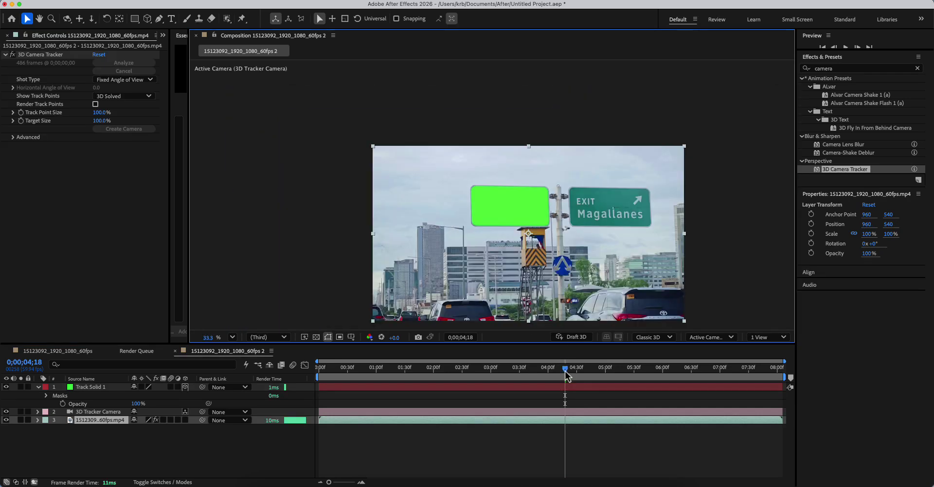
pyautogui.moveTo(565, 374); pyautogui.dragTo(541, 392)
pyautogui.moveTo(565, 391); pyautogui.dragTo(567, 392)
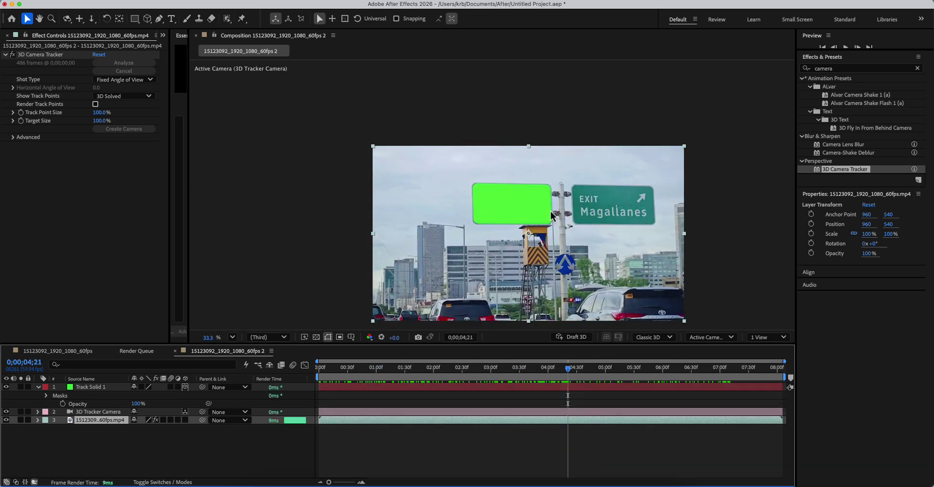
pyautogui.scroll(4, 554, 212)
pyautogui.scroll(3, 572, 205)
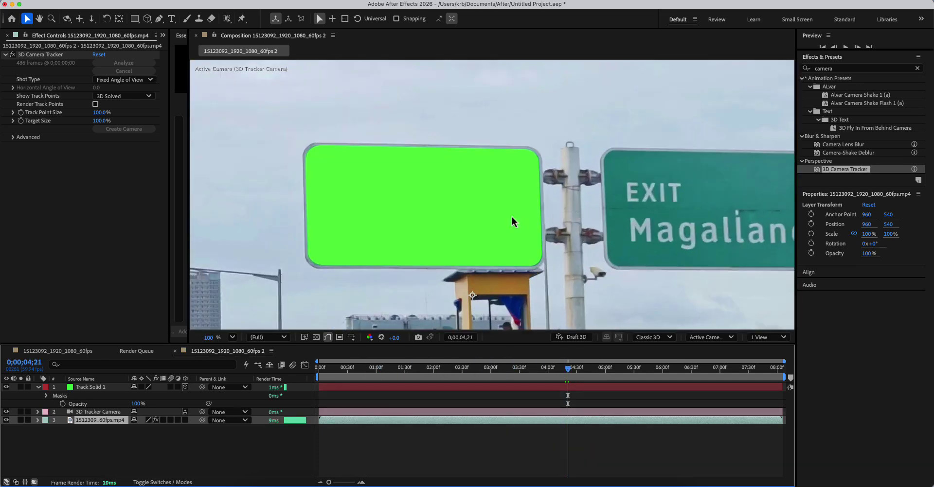
# Search the effects for "tin" and apply the Tint effect to Track Solid 1.
pyautogui.click(103, 388)
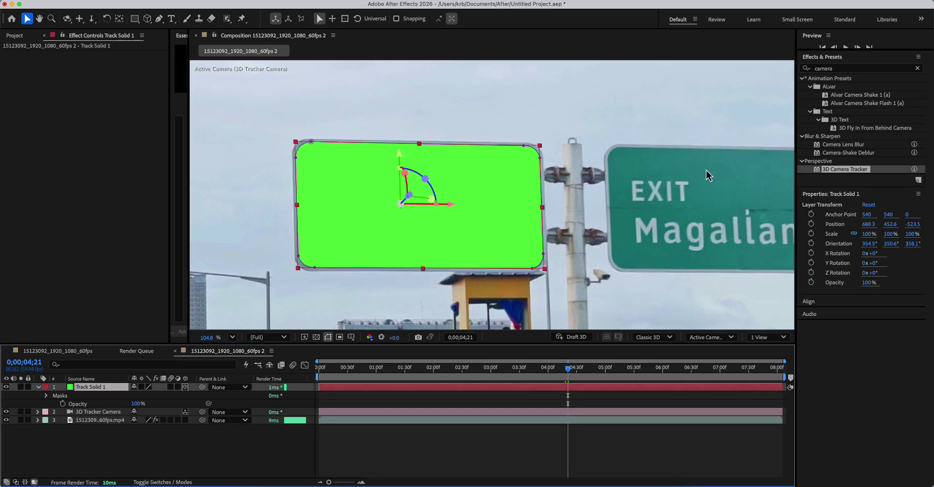
pyautogui.click(917, 68)
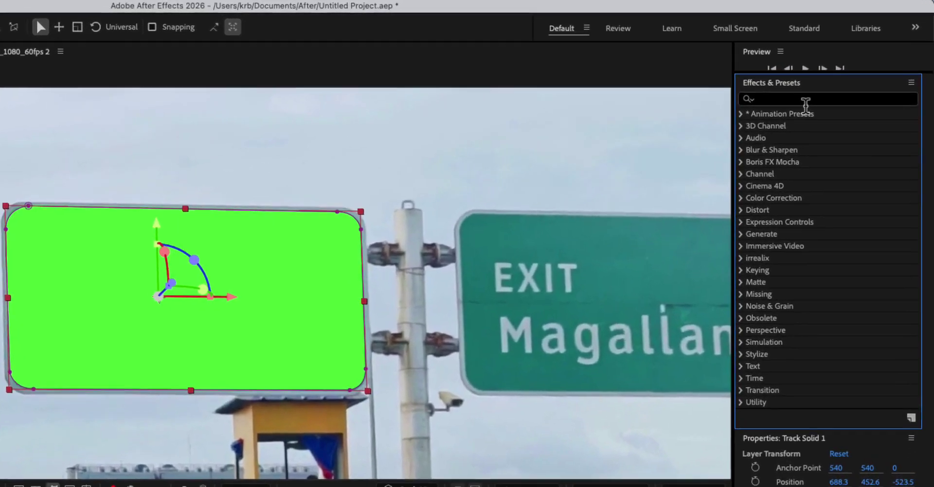
pyautogui.click(804, 103)
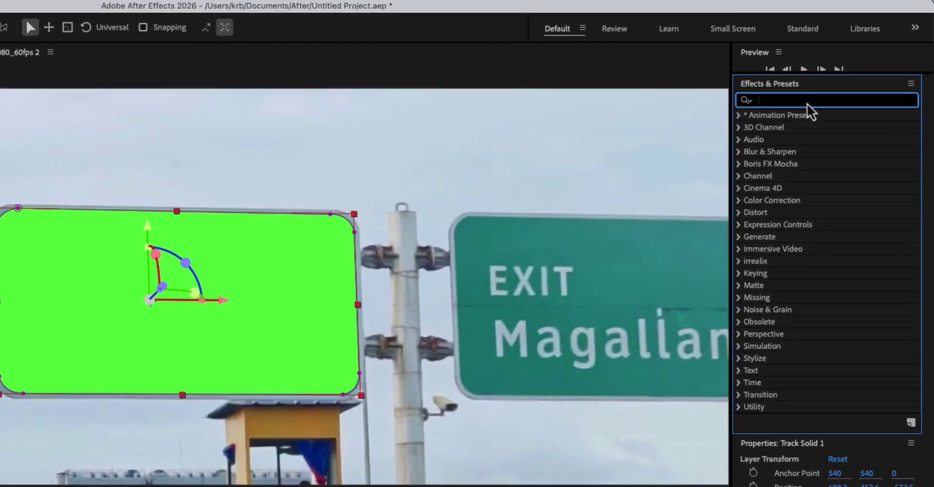
pyautogui.write('tin')
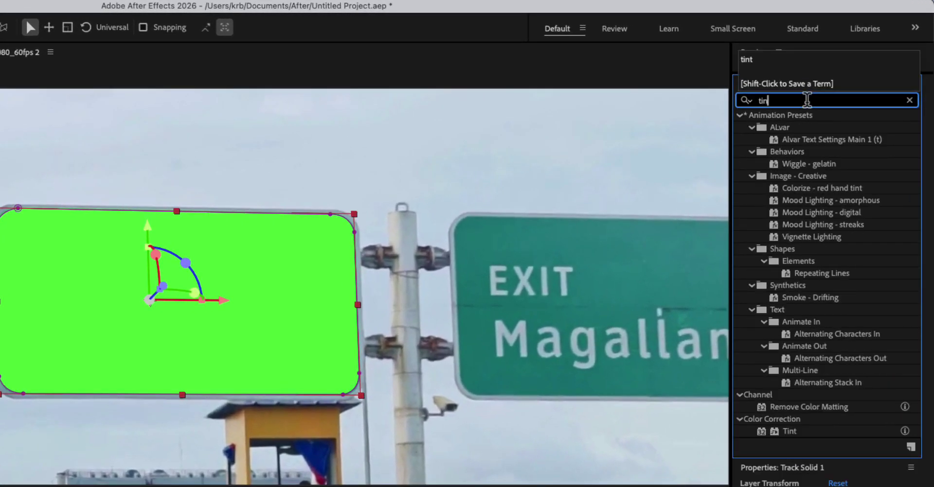
pyautogui.click(788, 430)
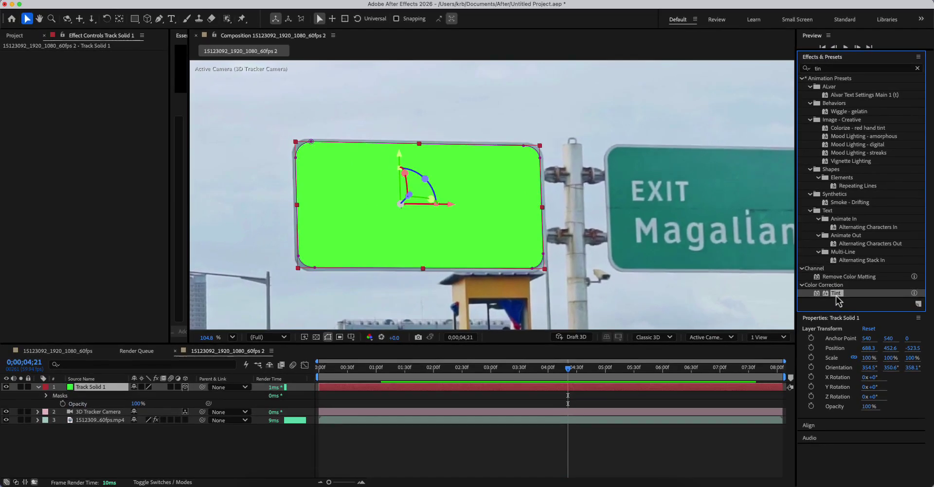
pyautogui.moveTo(837, 300); pyautogui.dragTo(481, 248)
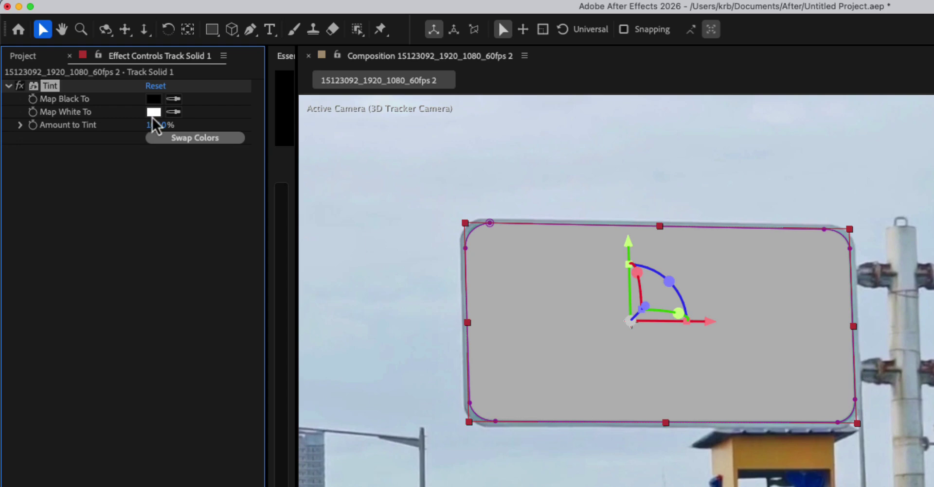
# Sample a sign-like teal for Tint's Map White To colour and brighten it towards the neighbouring Magallanes sign.
pyautogui.click(173, 112)
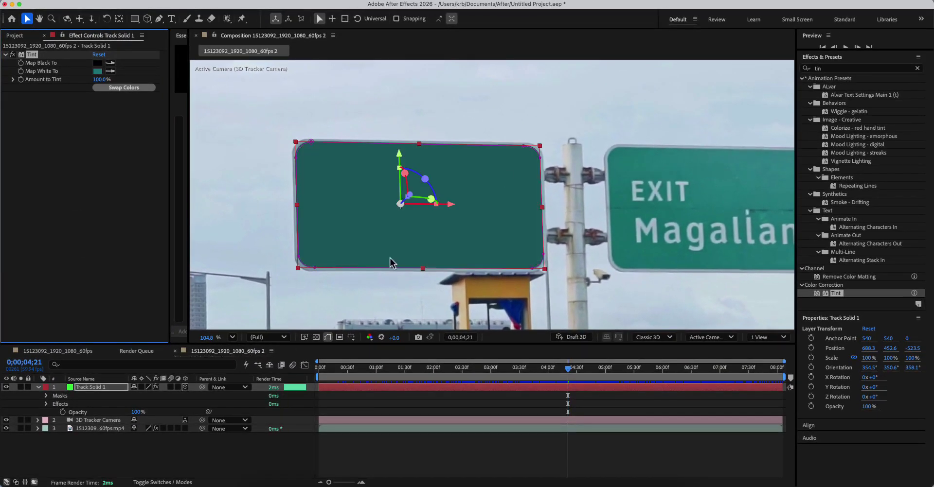
pyautogui.scroll(-5, 431, 199)
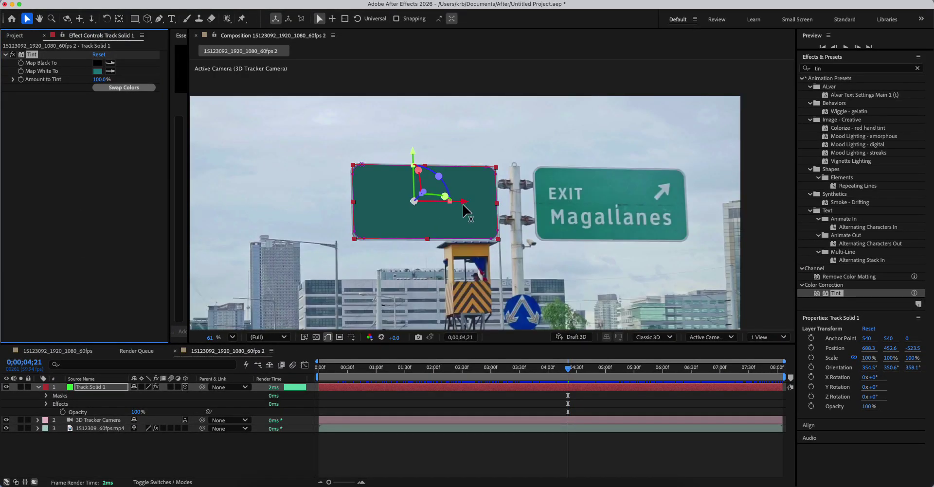
pyautogui.click(97, 71)
pyautogui.moveTo(683, 311); pyautogui.dragTo(671, 307)
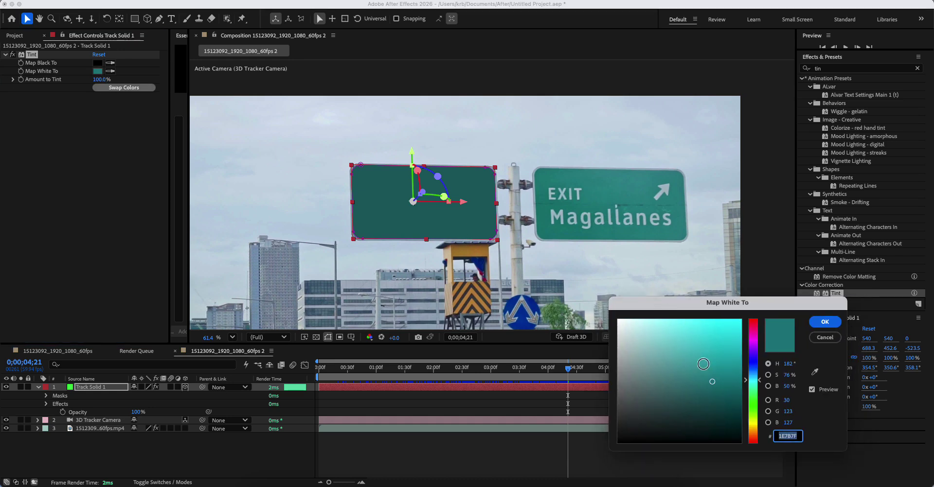
pyautogui.moveTo(712, 382); pyautogui.dragTo(750, 355)
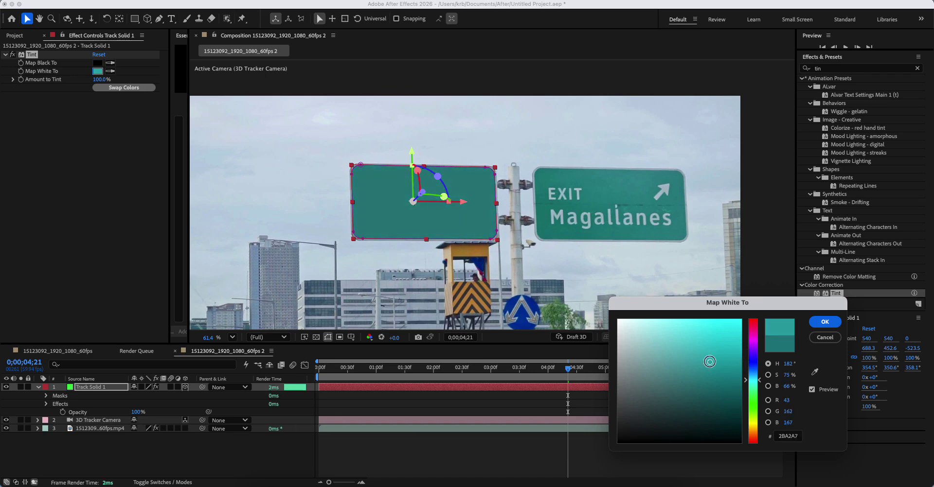
pyautogui.click(825, 322)
# At the start of the composition, readjust Tint's Map White To to a greener teal matching the Magallanes sign.
pyautogui.press('Home')
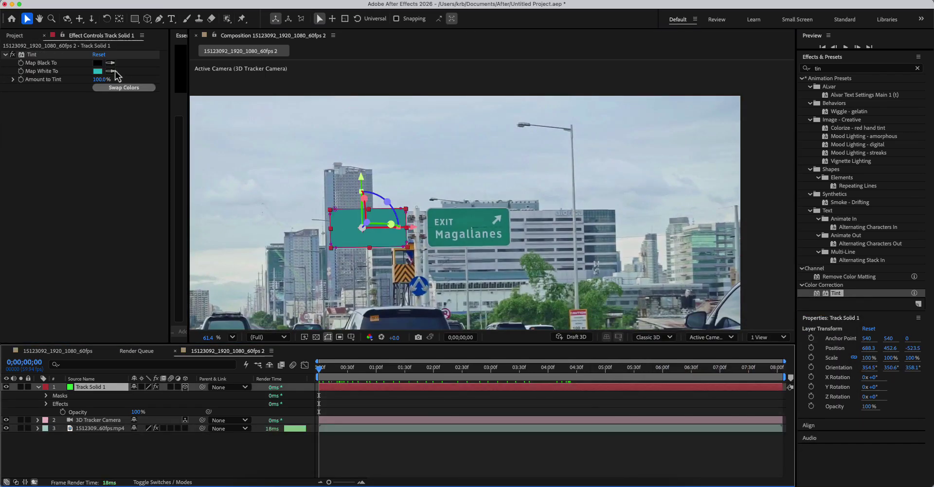
pyautogui.click(98, 71)
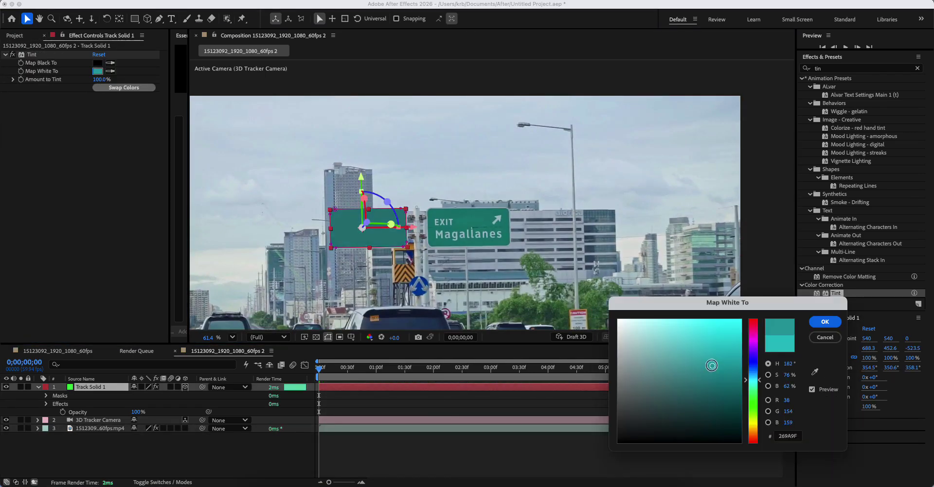
pyautogui.moveTo(715, 365)
pyautogui.mouseDown()
pyautogui.moveTo(739, 390)
pyautogui.moveTo(740, 353)
pyautogui.mouseUp()
pyautogui.click(825, 321)
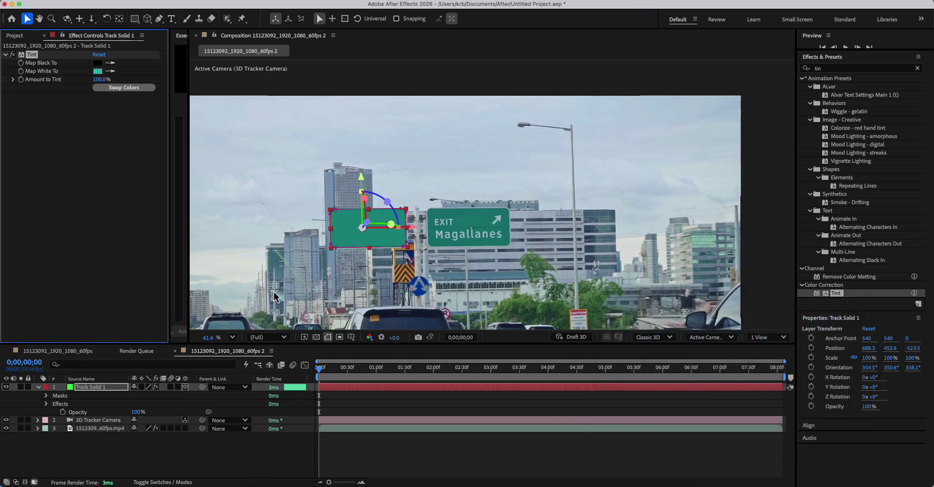
# Deselect the solid, scrub to 0;00;04;39 to check the colour match, and collapse Track Solid 1's properties.
pyautogui.click(393, 466)
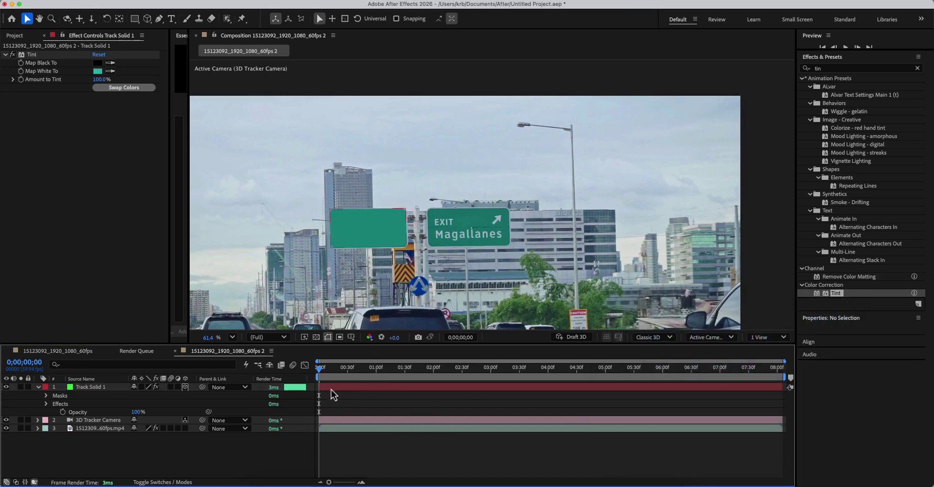
pyautogui.moveTo(323, 375); pyautogui.dragTo(585, 370)
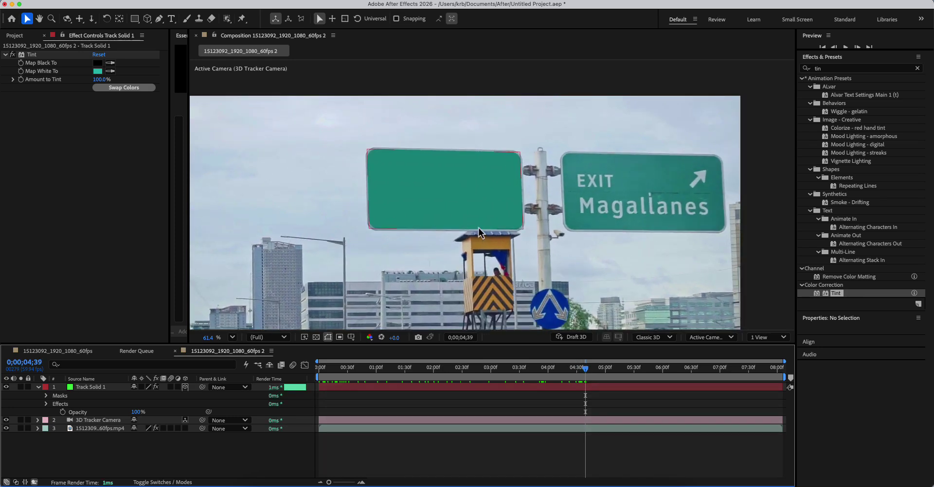
pyautogui.click(394, 387)
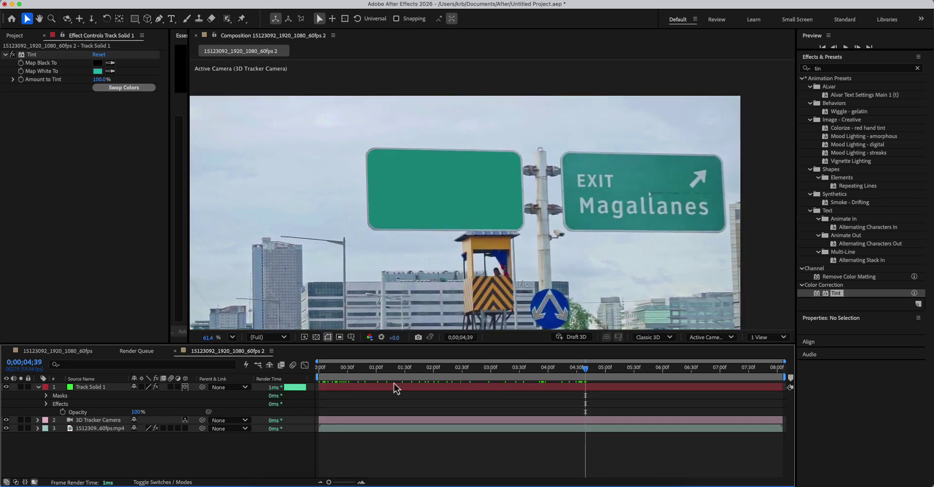
pyautogui.click(39, 388)
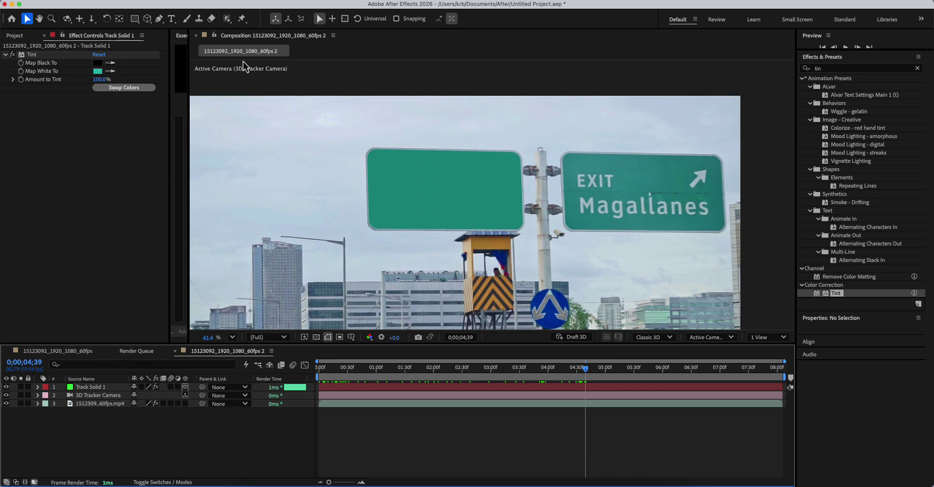
# Add a text layer reading "Colombo" in the upper part of the blank green sign.
pyautogui.click(170, 20)
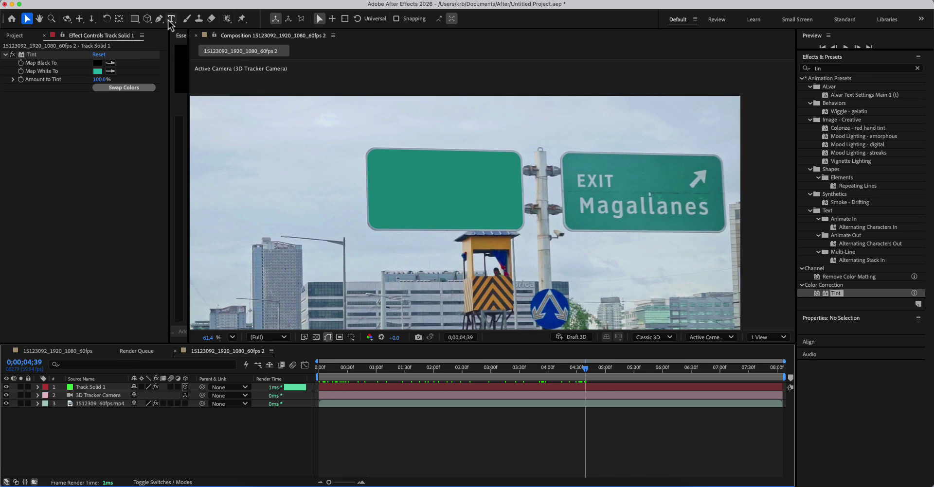
pyautogui.click(384, 176)
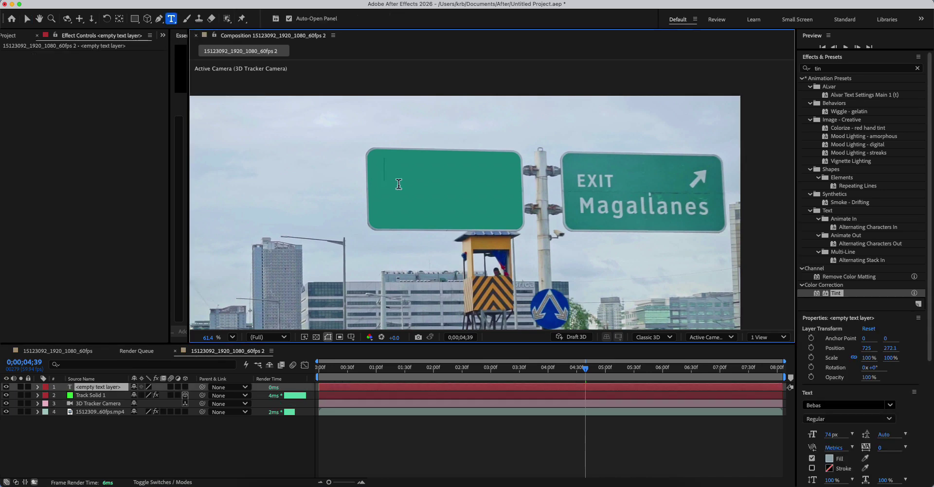
pyautogui.write('C')
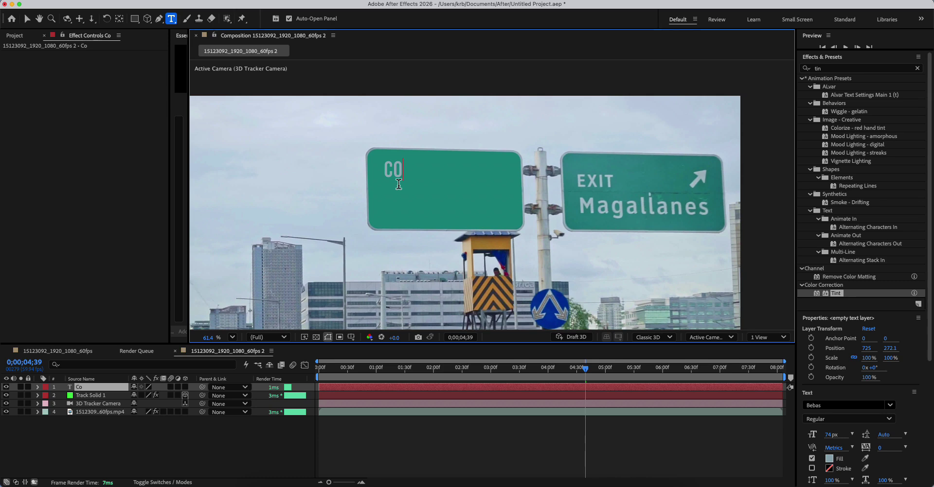
pyautogui.write('OLOMBO')
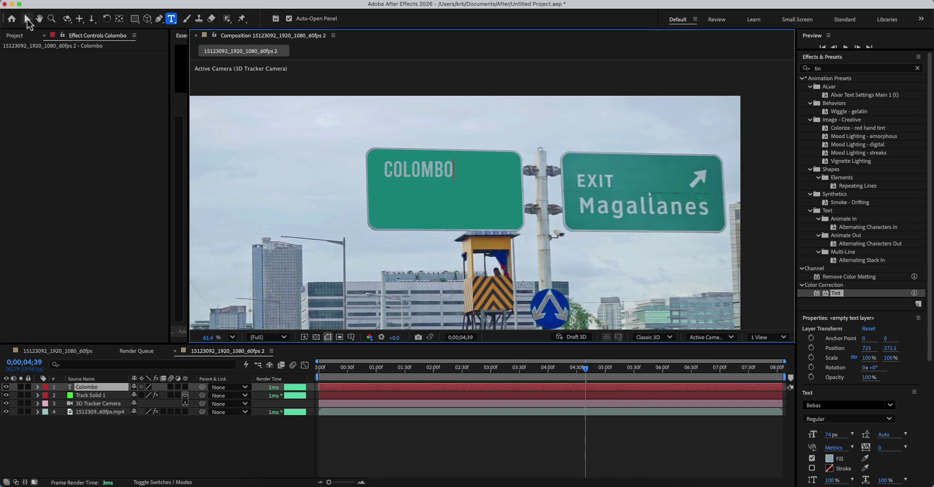
pyautogui.click(27, 20)
pyautogui.click(107, 114)
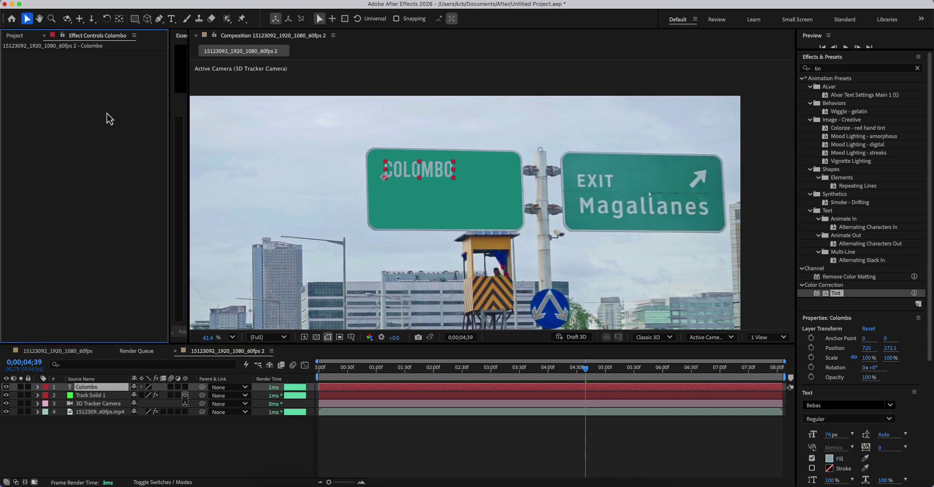
# Centre the Colombo text layer's anchor point on its lettering and return to the Selection tool.
pyautogui.click(120, 20)
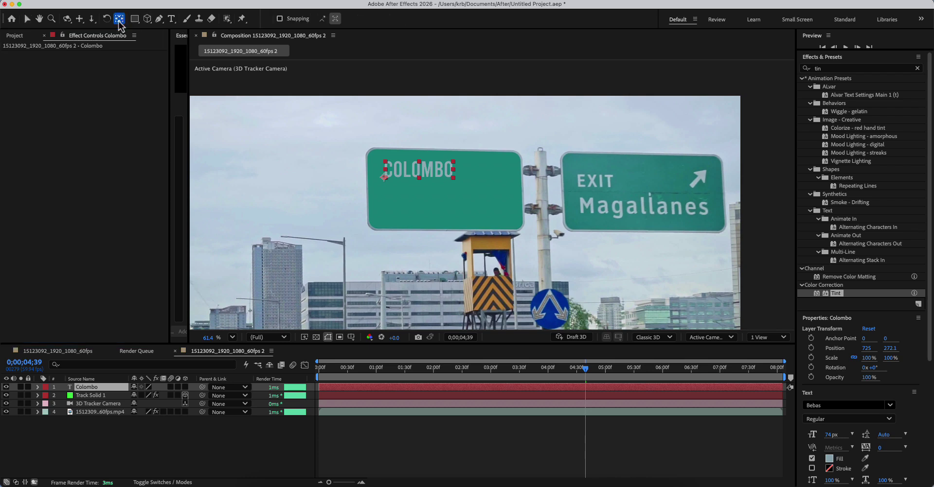
pyautogui.moveTo(384, 177); pyautogui.dragTo(383, 174)
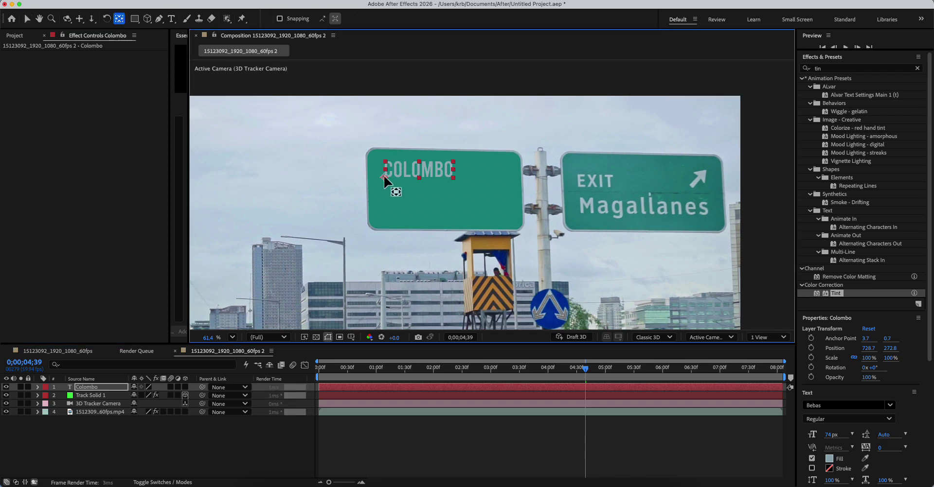
pyautogui.press('super+alt+Home')
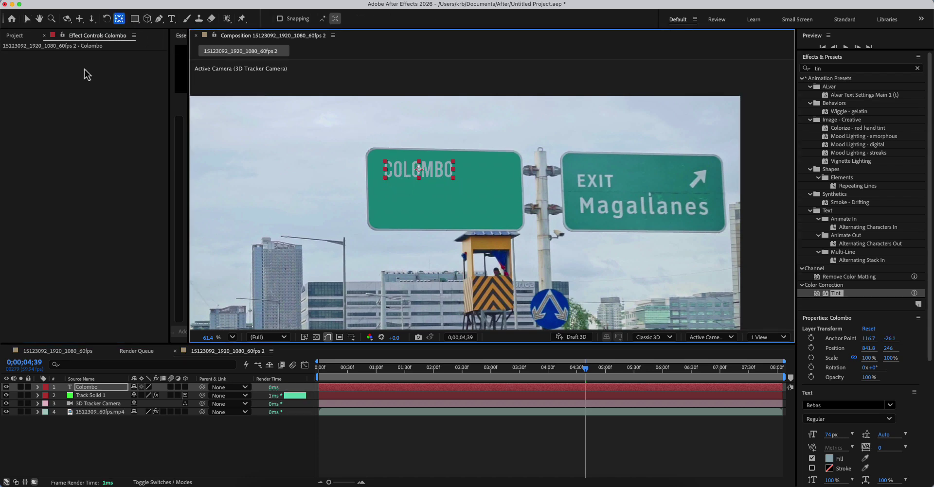
pyautogui.click(32, 22)
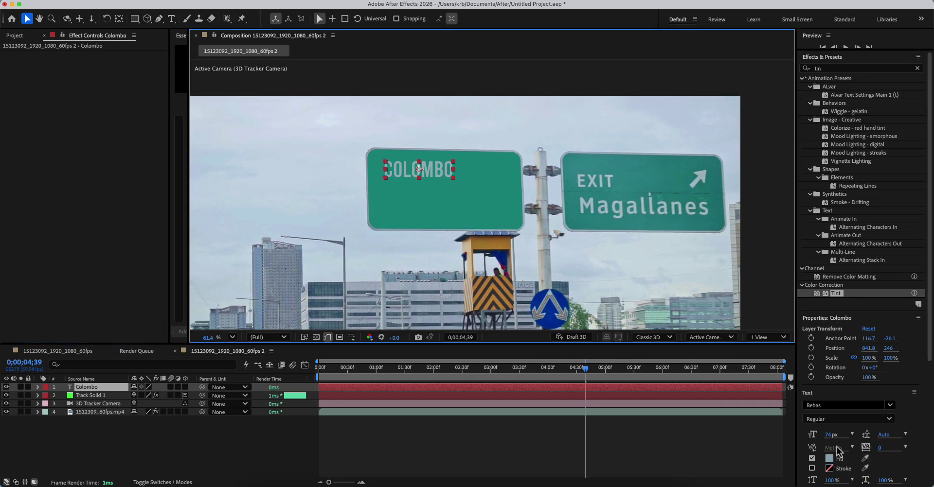
# Sample the neighbouring sign's EXIT lettering as the Colombo text's fill, then enlarge the text to 106 px within the blank sign.
pyautogui.scroll(-5, 840, 452)
pyautogui.click(829, 287)
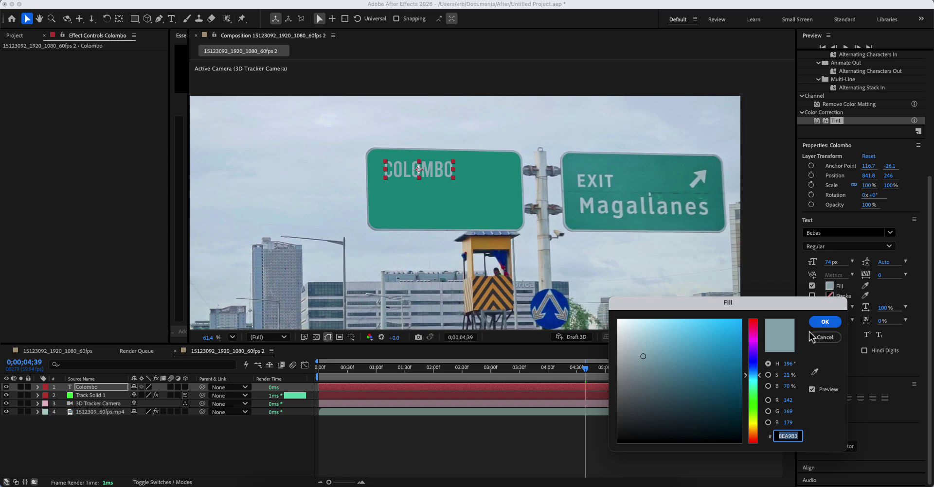
pyautogui.click(815, 373)
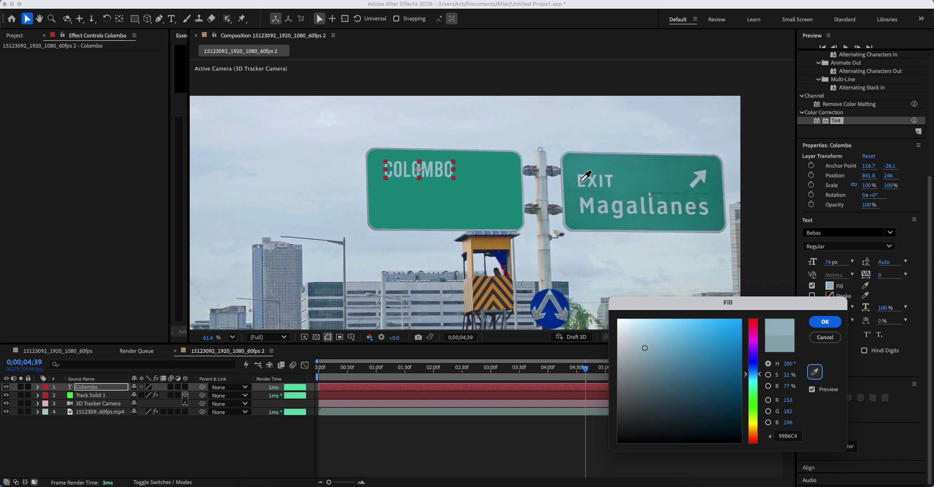
pyautogui.click(824, 321)
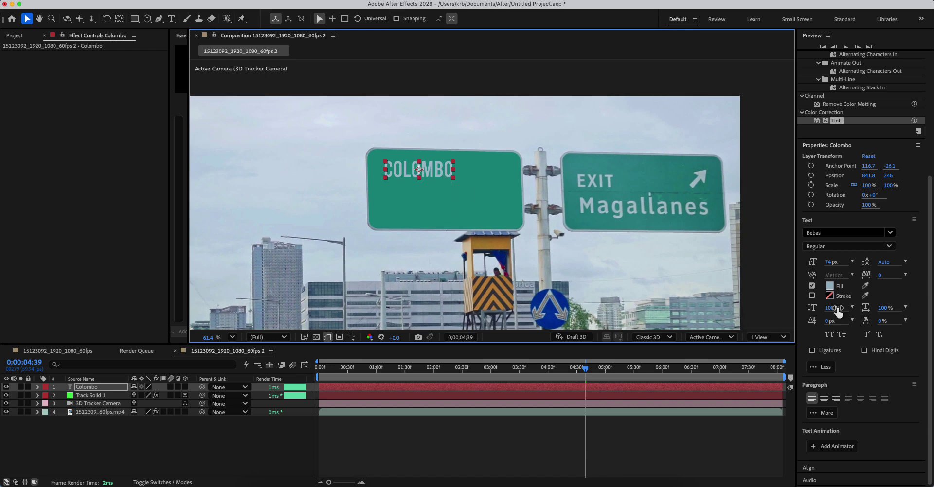
pyautogui.moveTo(830, 263); pyautogui.dragTo(848, 266)
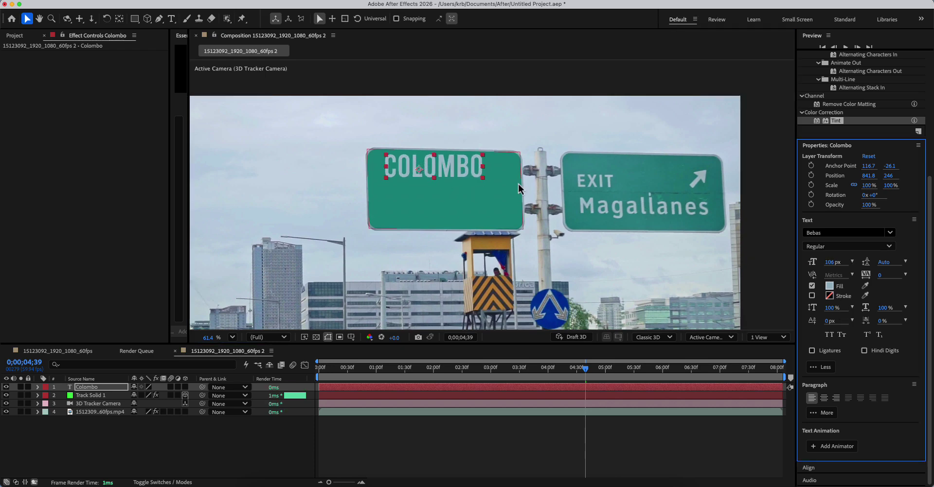
pyautogui.moveTo(476, 177); pyautogui.dragTo(478, 173)
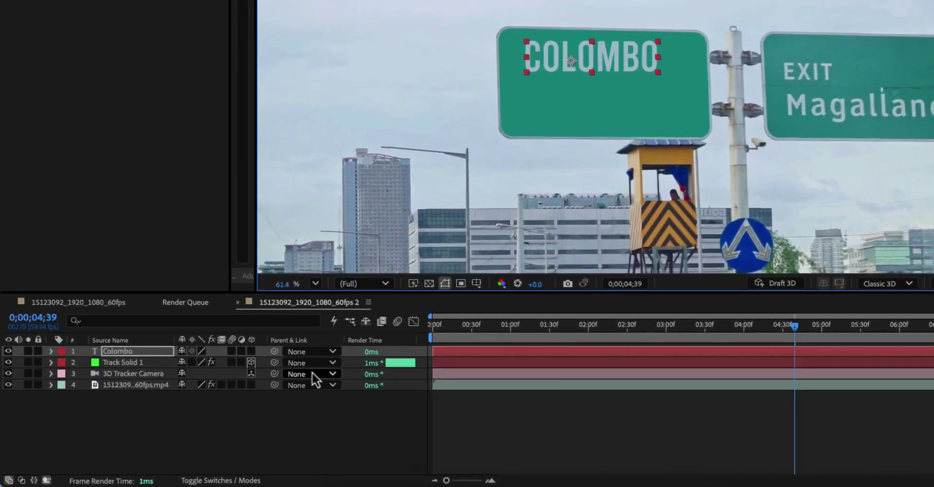
# Make the Colombo text layer 3D and move it back over the blank green sign.
pyautogui.click(184, 388)
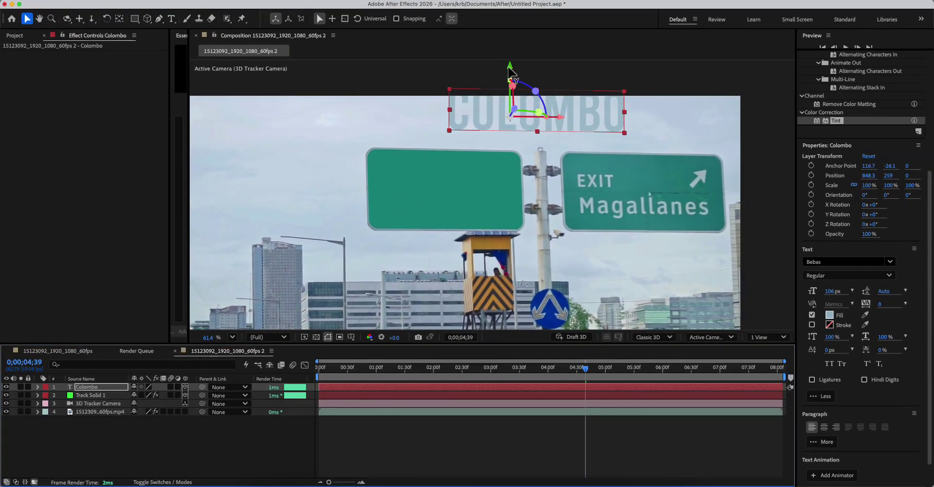
pyautogui.moveTo(565, 103); pyautogui.dragTo(474, 185)
# Try positioning the Colombo text in depth from the Top view at Z 136.6, and return to the Active Camera view.
pyautogui.click(783, 337)
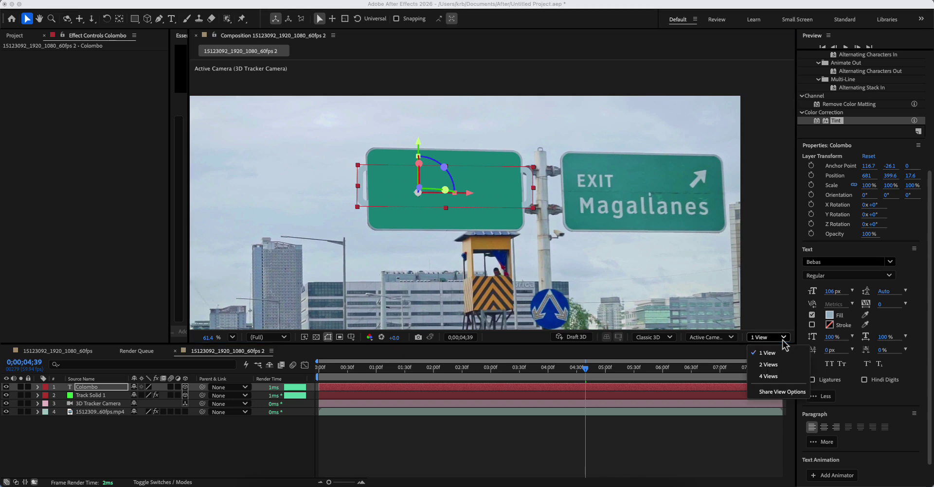
pyautogui.click(711, 337)
pyautogui.click(710, 337)
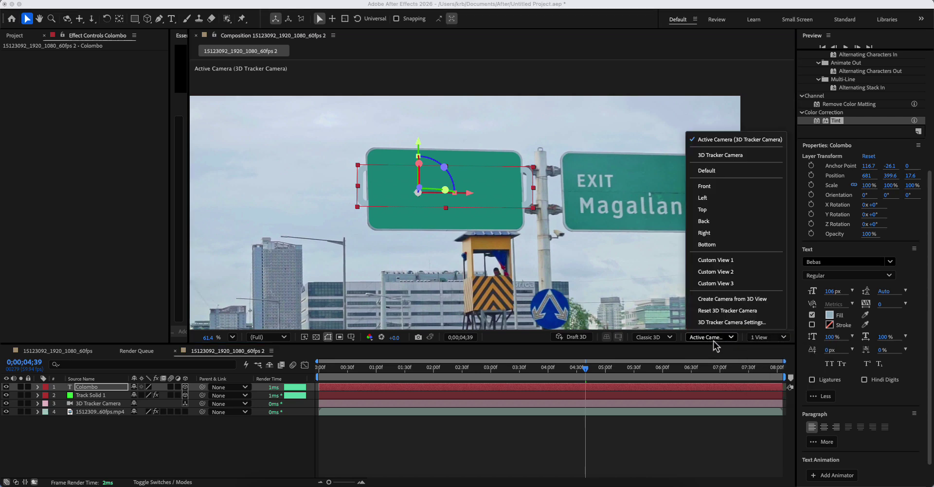
pyautogui.click(713, 210)
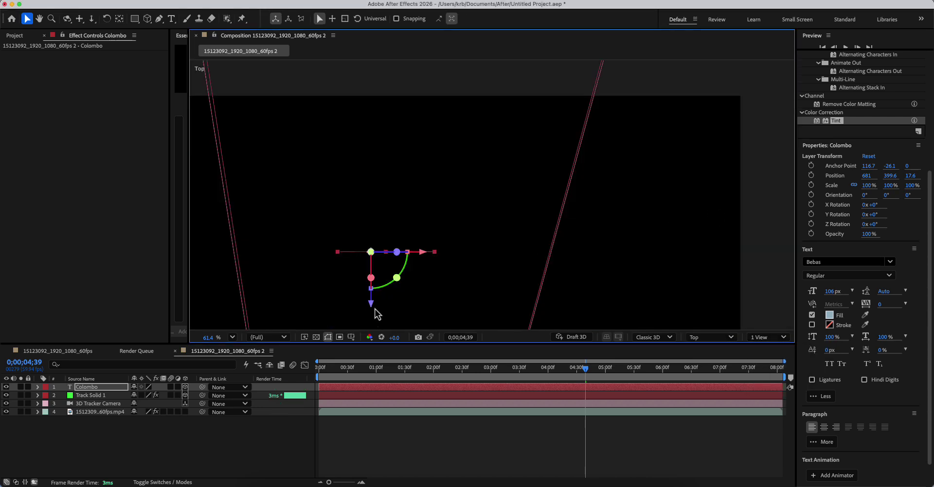
pyautogui.moveTo(370, 302); pyautogui.dragTo(371, 266)
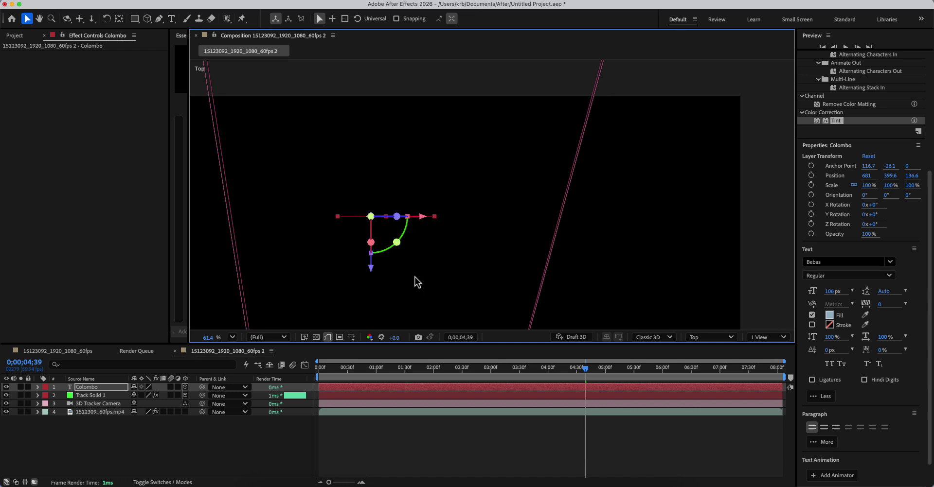
pyautogui.click(708, 337)
pyautogui.click(716, 141)
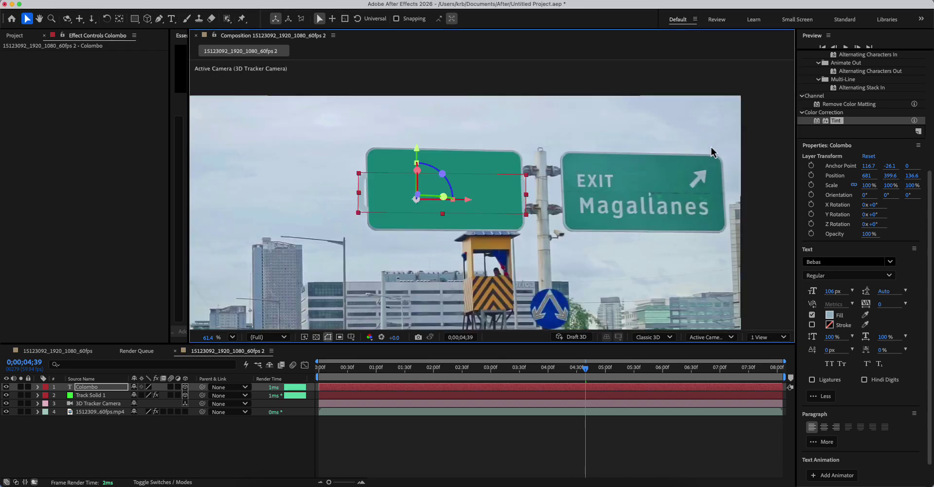
# Bring the Colombo text forward to Z -544.4 and down to Y 460.7, and link its Position to Track Solid 1.
pyautogui.moveTo(419, 200); pyautogui.dragTo(219, 280)
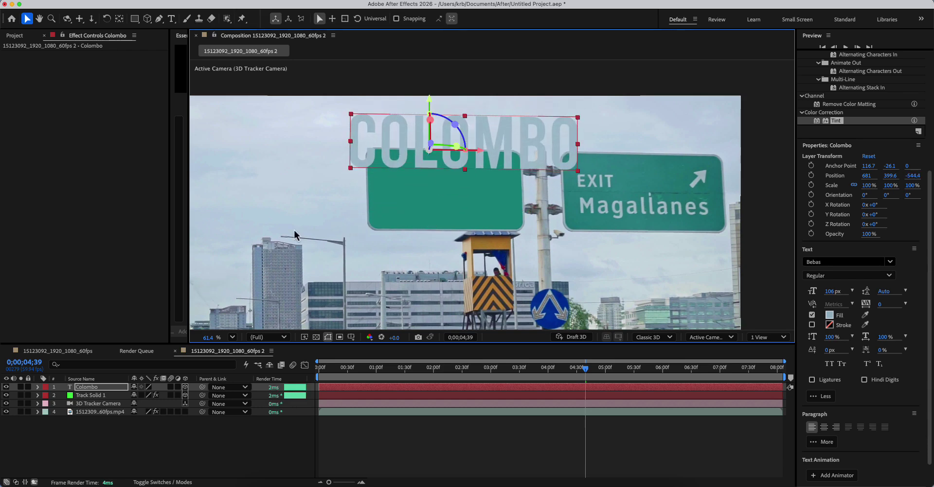
pyautogui.moveTo(427, 99); pyautogui.dragTo(416, 146)
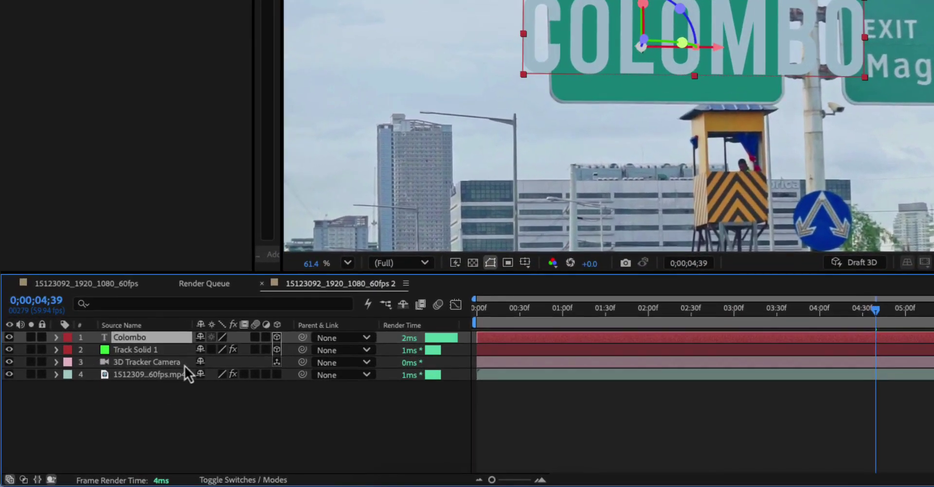
pyautogui.press('p')
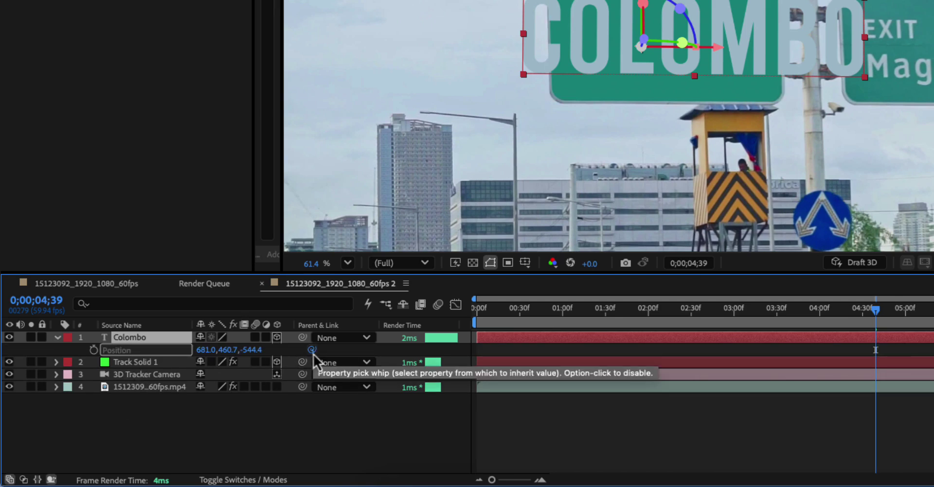
pyautogui.moveTo(313, 354); pyautogui.dragTo(147, 368)
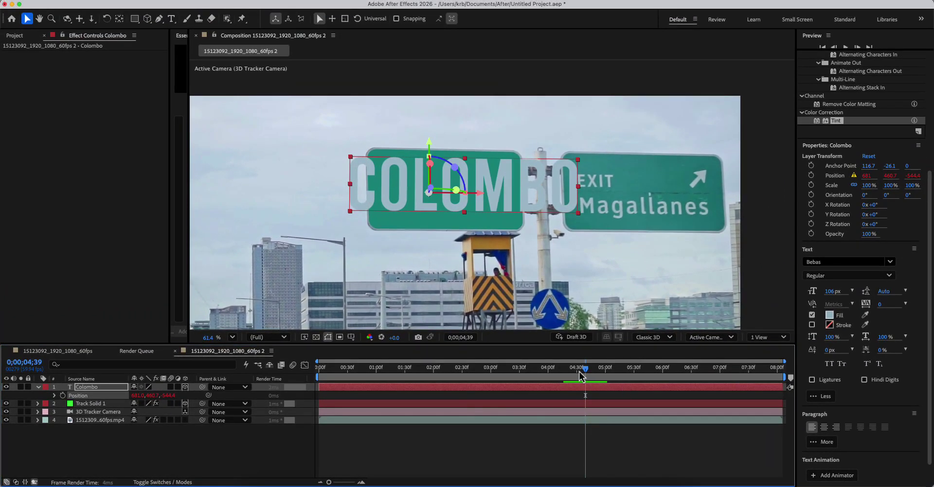
# Play back the composition to check how the Colombo text follows the sign, and park the playhead at 0;00;04;34.
pyautogui.moveTo(579, 375); pyautogui.dragTo(384, 393)
pyautogui.press('space')
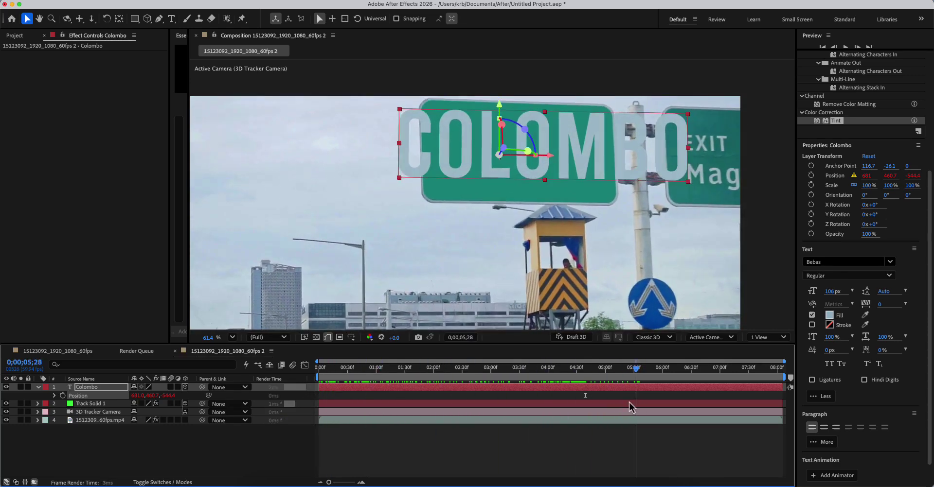
pyautogui.click(92, 409)
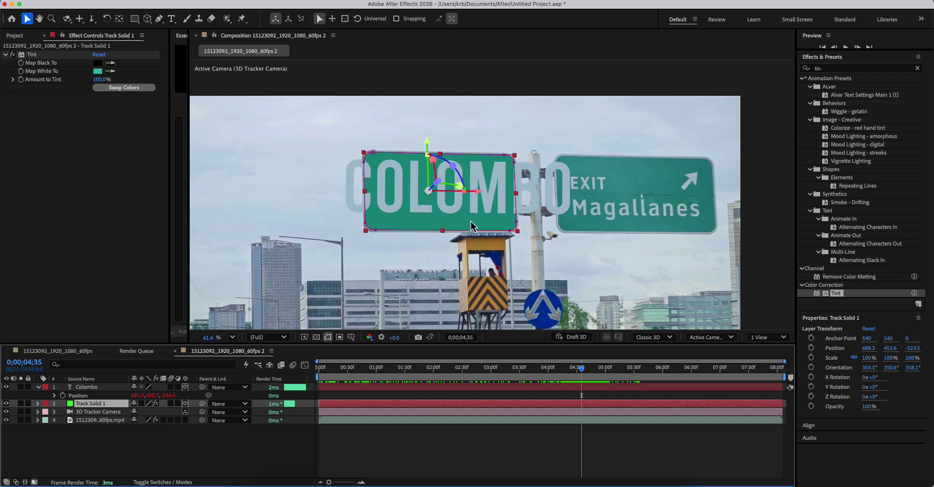
pyautogui.moveTo(583, 374)
pyautogui.mouseDown()
pyautogui.moveTo(428, 381)
pyautogui.moveTo(580, 375)
pyautogui.mouseUp()
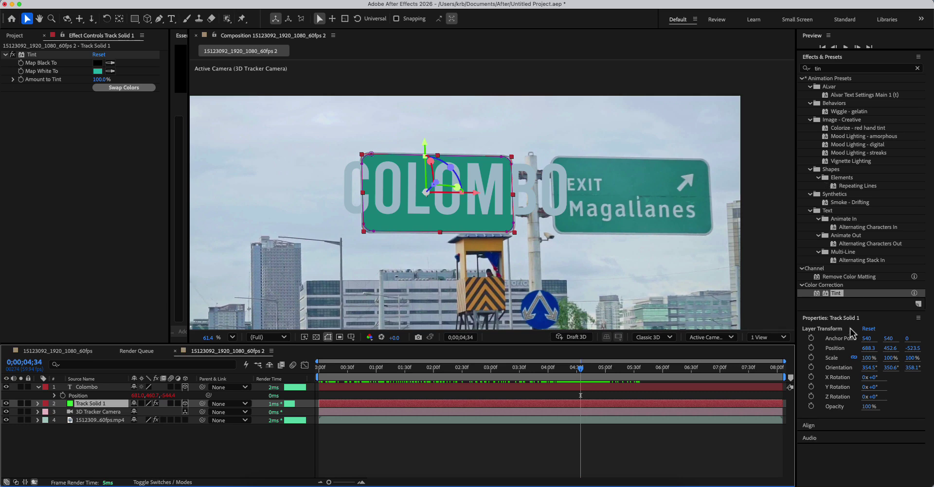
# Reduce the Colombo text to 32 px and move it to X 738 in the upper part of the green sign.
pyautogui.click(85, 388)
pyautogui.scroll(-5, 851, 411)
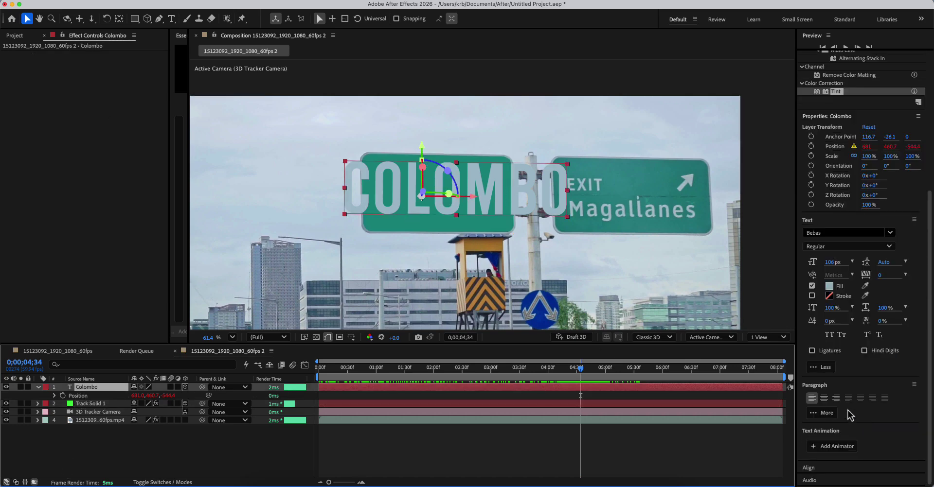
pyautogui.moveTo(831, 267); pyautogui.dragTo(796, 270)
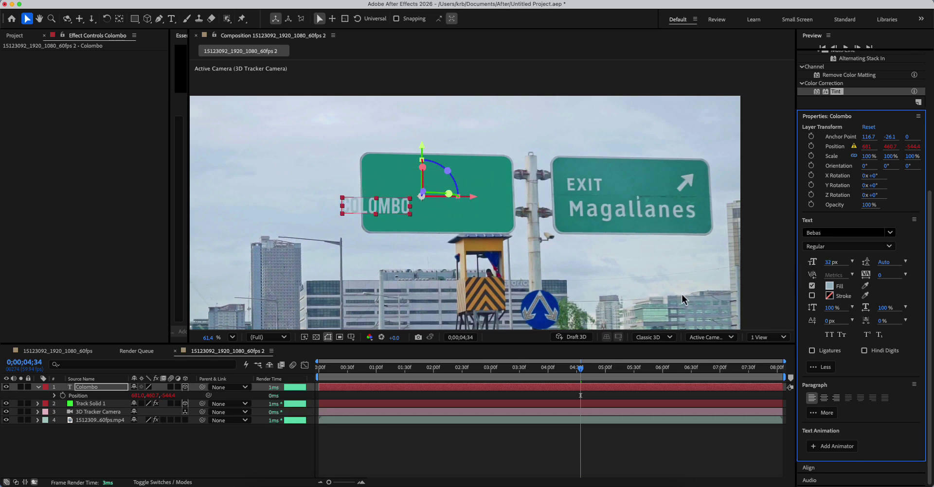
pyautogui.moveTo(474, 204); pyautogui.dragTo(513, 207)
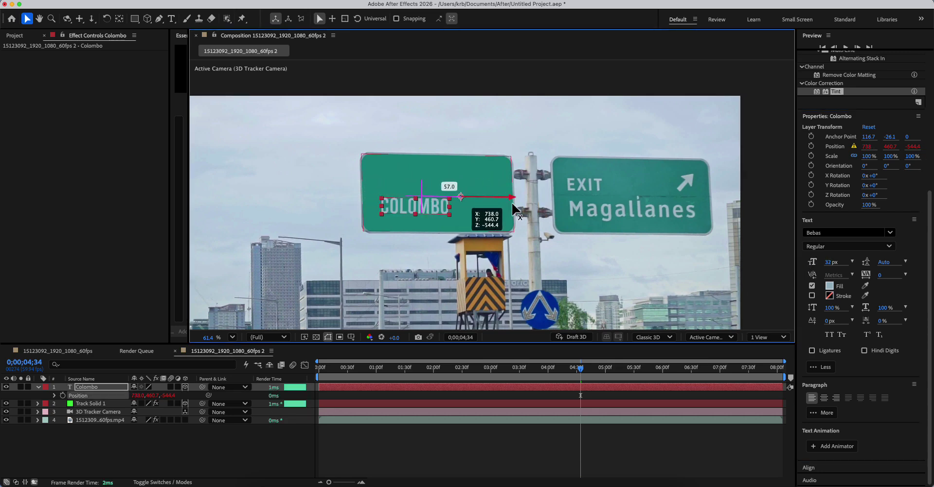
pyautogui.moveTo(462, 145); pyautogui.dragTo(468, 130)
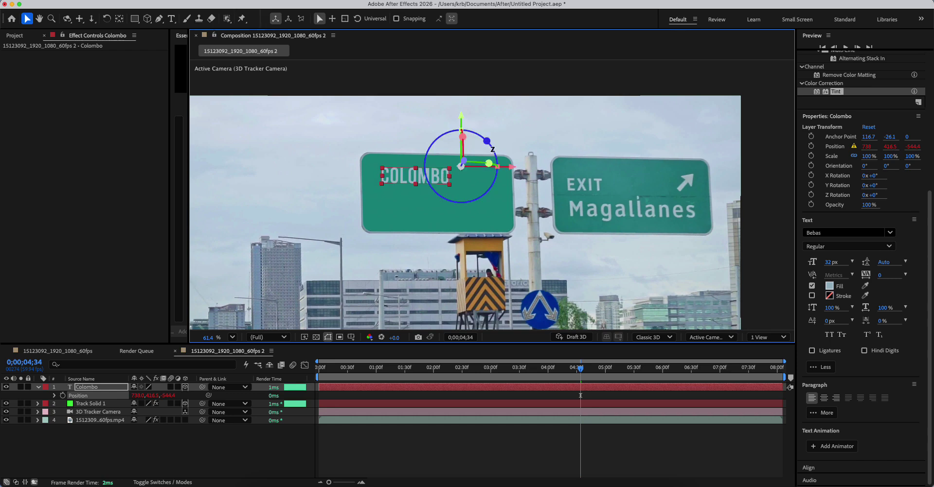
# Enlarge the Colombo text to 47 px, lower it slightly and rotate it to a 0.2° Z orientation to align with the sign.
pyautogui.moveTo(830, 262); pyautogui.dragTo(852, 262)
pyautogui.moveTo(462, 128); pyautogui.dragTo(464, 135)
pyautogui.moveTo(500, 162); pyautogui.dragTo(497, 157)
pyautogui.click(538, 87)
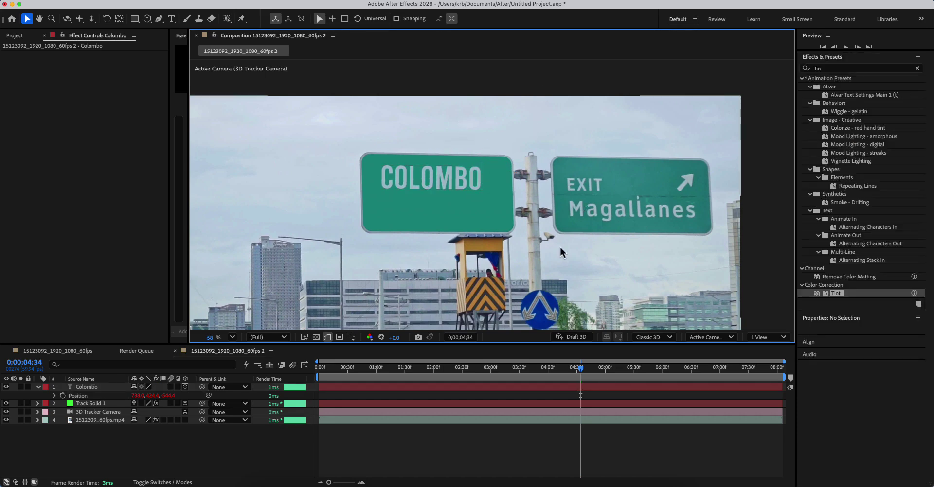
# Return to the start of the composition and play it to check the Colombo text's tracking on the sign.
pyautogui.scroll(-5, 559, 258)
pyautogui.moveTo(581, 372); pyautogui.dragTo(325, 389)
pyautogui.scroll(8, 578, 216)
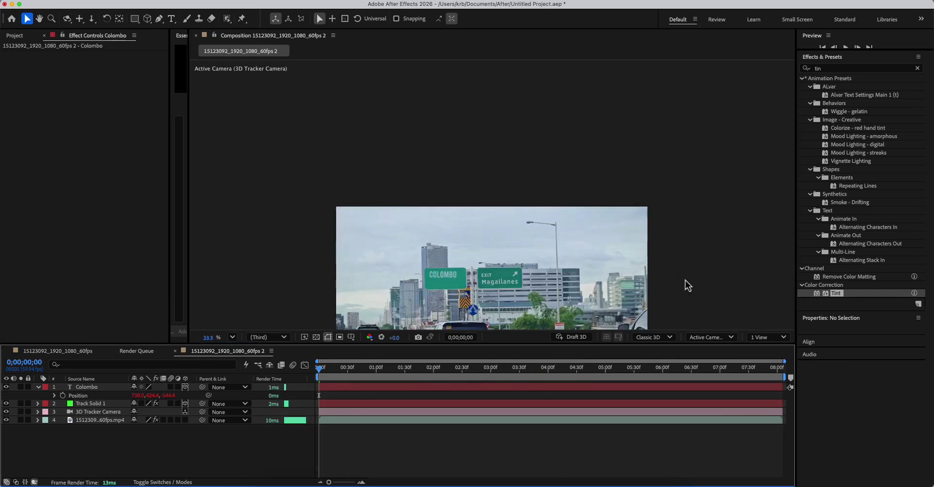
pyautogui.press('space')
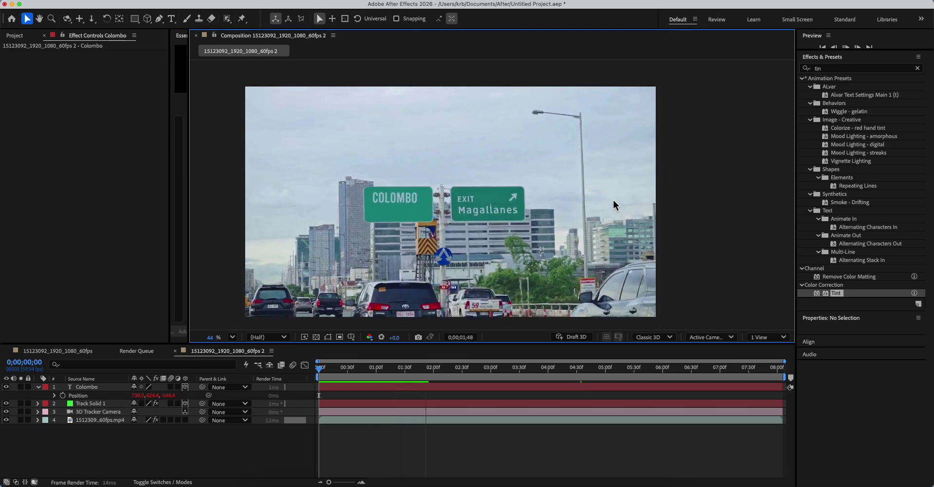
# At 0;00;02;37, rotate the Colombo text to a Z orientation of 359.1° and deselect it.
pyautogui.click(409, 200)
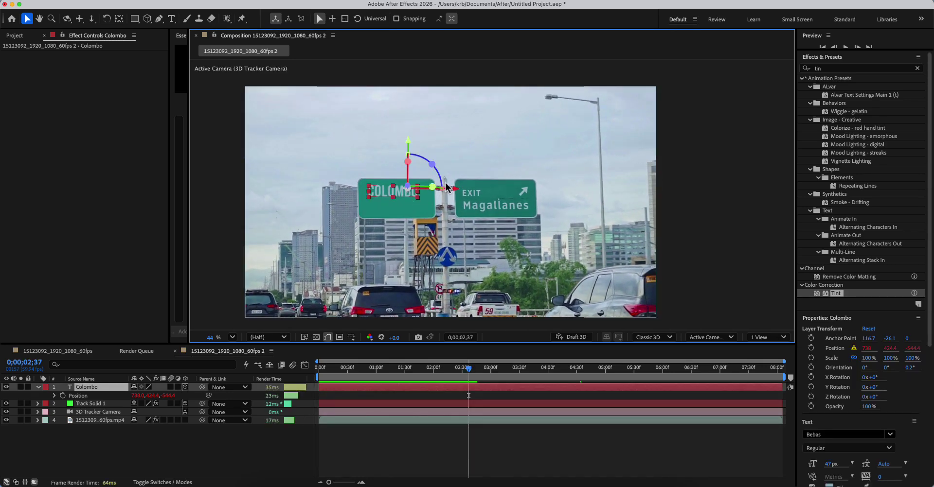
pyautogui.press('w')
pyautogui.moveTo(441, 177); pyautogui.dragTo(439, 172)
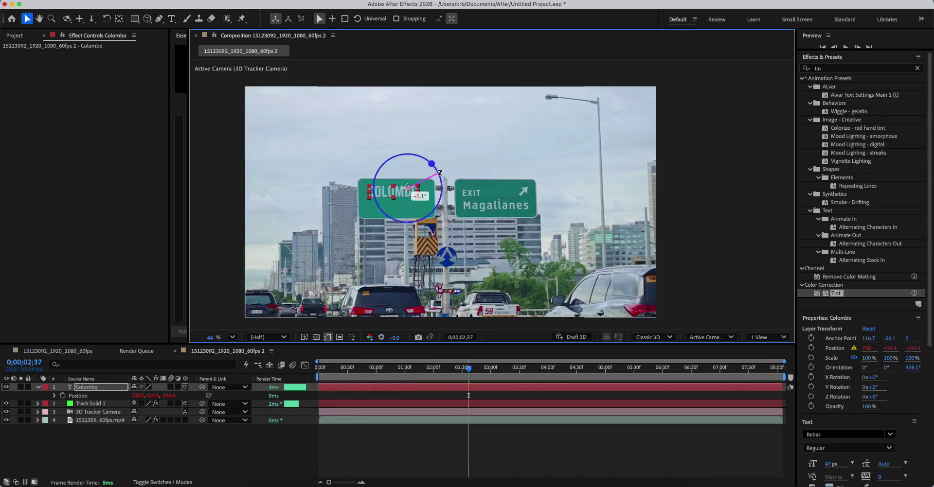
pyautogui.click(516, 136)
# Play on to 0;00;05;16, rotate the Colombo text to a 0.4° Z orientation and shift it left to X about 725.
pyautogui.press('space')
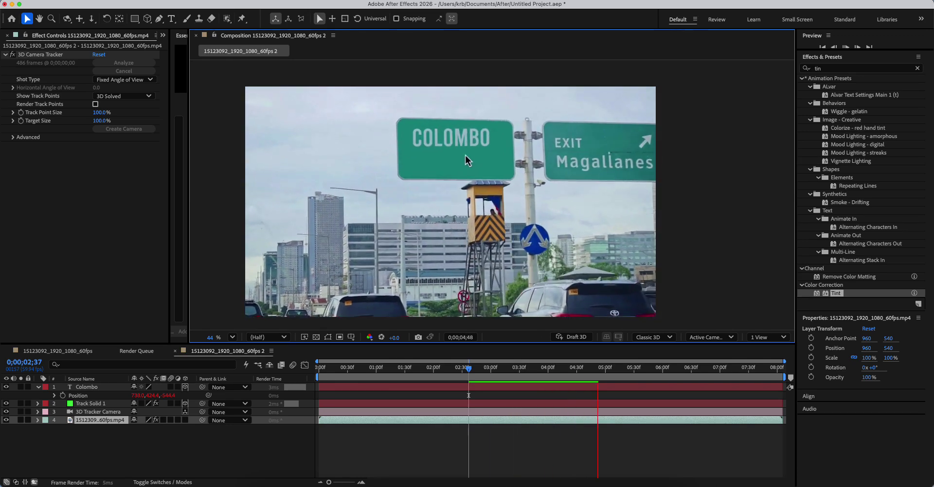
pyautogui.press('space')
pyautogui.click(447, 387)
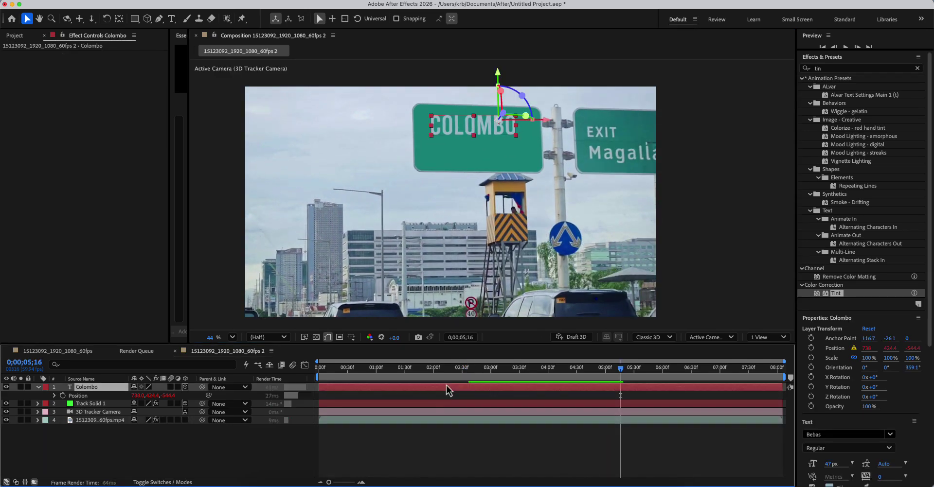
pyautogui.moveTo(529, 111); pyautogui.dragTo(531, 108)
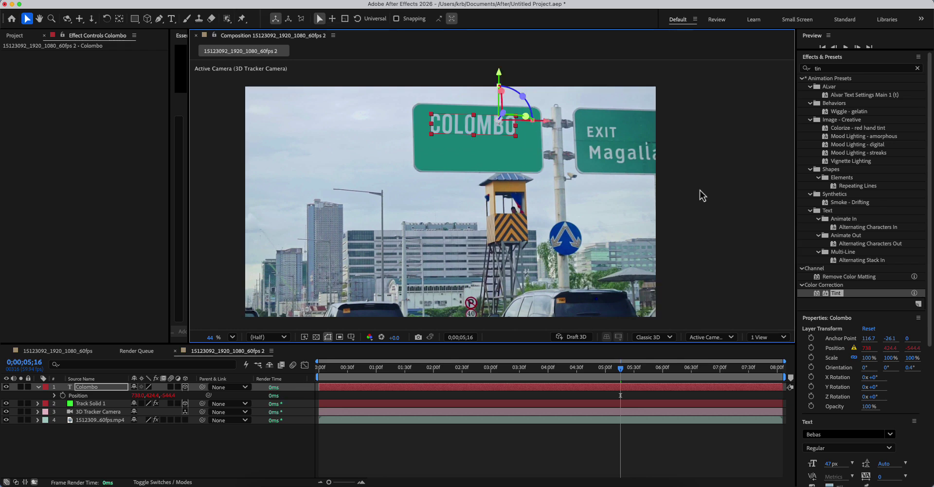
pyautogui.click(667, 196)
pyautogui.click(514, 134)
pyautogui.moveTo(545, 125); pyautogui.dragTo(538, 125)
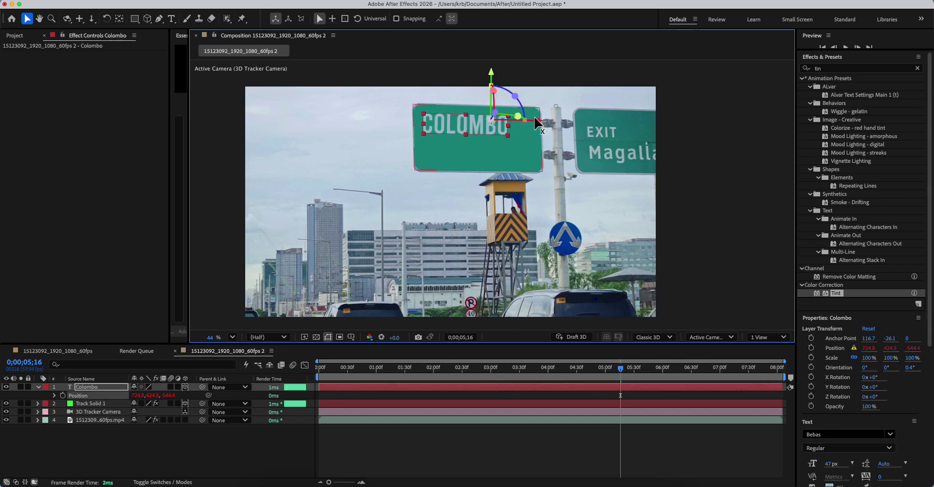
pyautogui.click(717, 148)
# Duplicate the Colombo text layer and move the copy down the sign to a Y position of about 466.
pyautogui.click(474, 131)
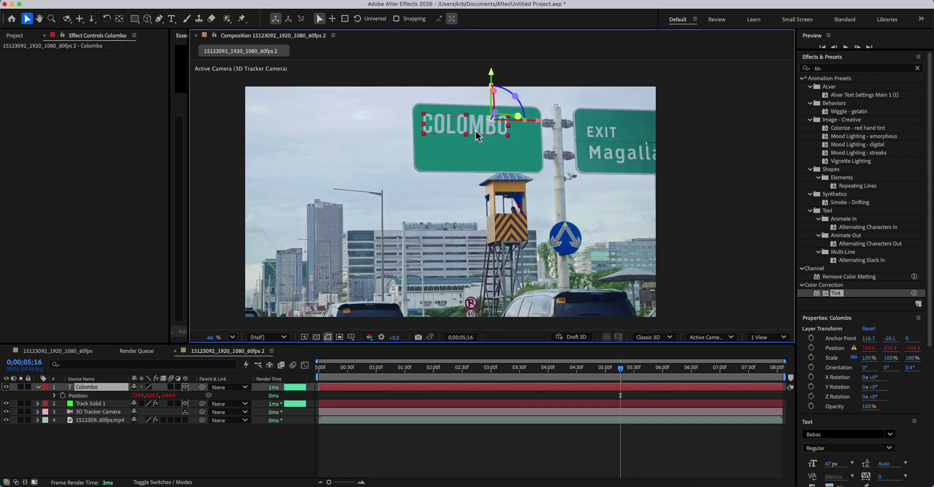
pyautogui.press('super+d')
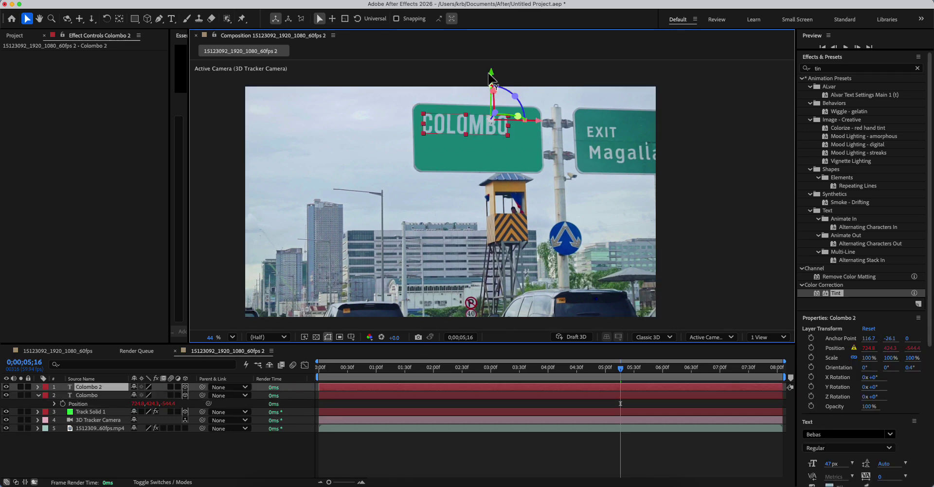
pyautogui.moveTo(491, 76); pyautogui.dragTo(492, 100)
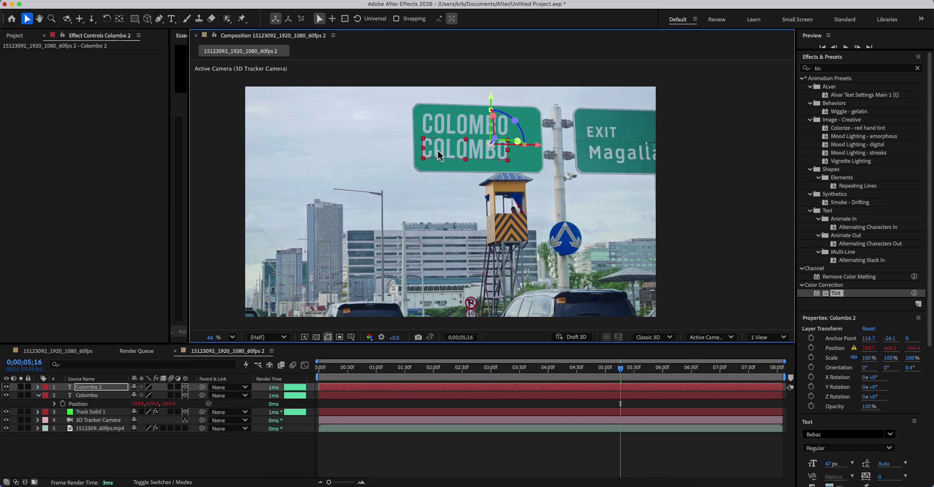
# Change the upper Colombo text on the sign to "WELCOME".
pyautogui.doubleClick(442, 148)
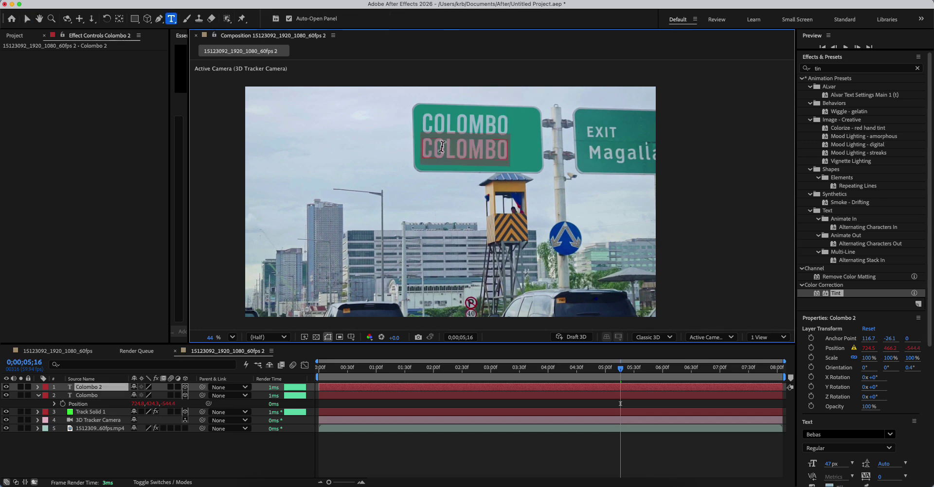
pyautogui.click(447, 149)
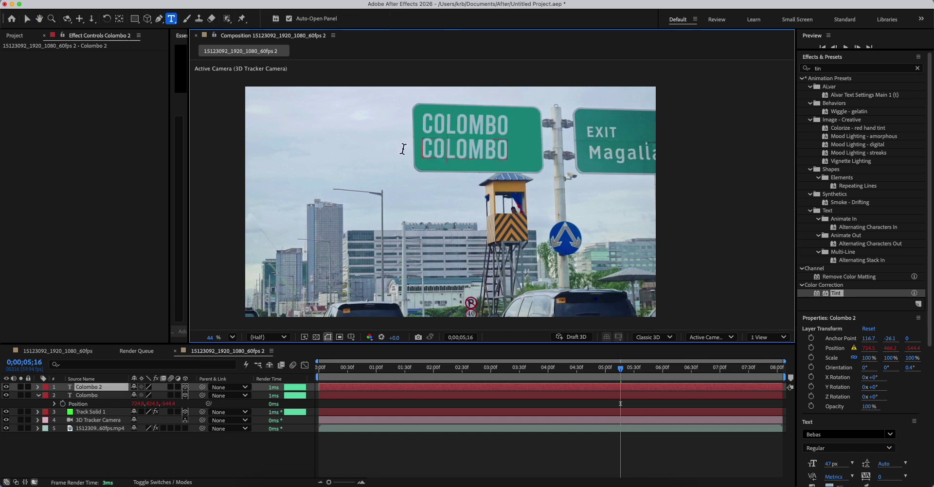
pyautogui.click(89, 387)
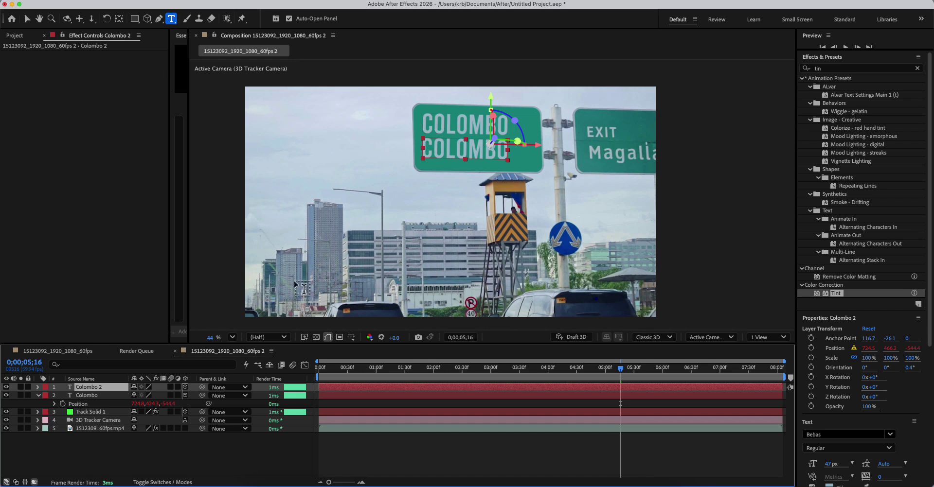
pyautogui.click(97, 395)
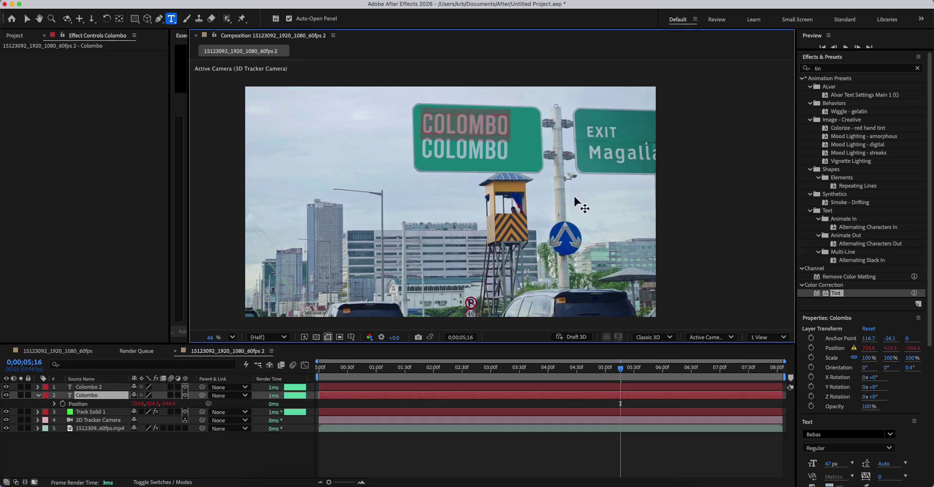
pyautogui.write('WELCOME')
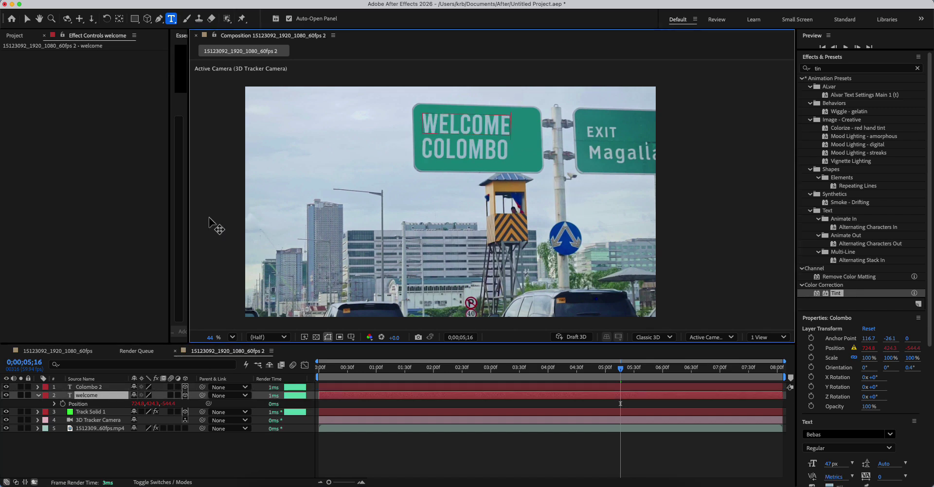
pyautogui.click(91, 134)
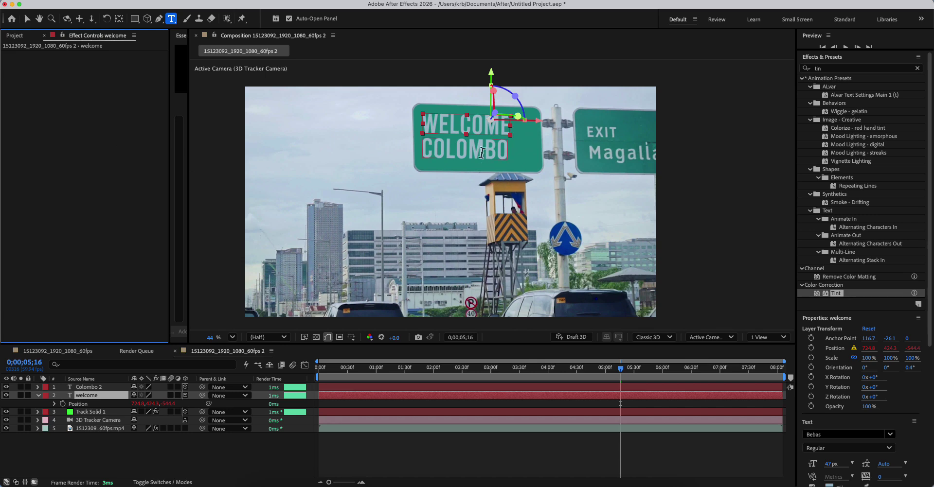
# Reduce the lower Colombo text to a font size of 34 px and deselect it.
pyautogui.click(483, 152)
pyautogui.press('super+a')
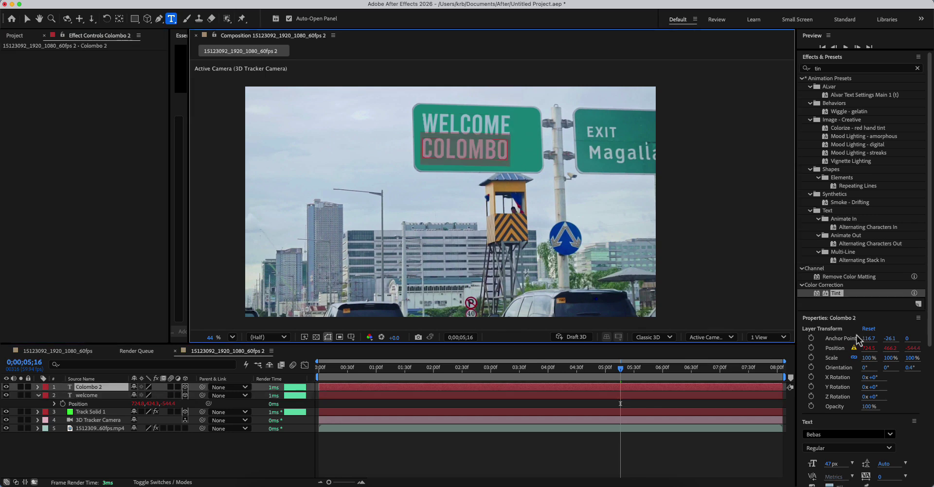
pyautogui.scroll(-3, 863, 370)
pyautogui.moveTo(830, 419); pyautogui.dragTo(813, 419)
pyautogui.click(444, 458)
# Scrub through the composition to check both sign texts, and compare them with the finished sign in the first composition.
pyautogui.click(360, 377)
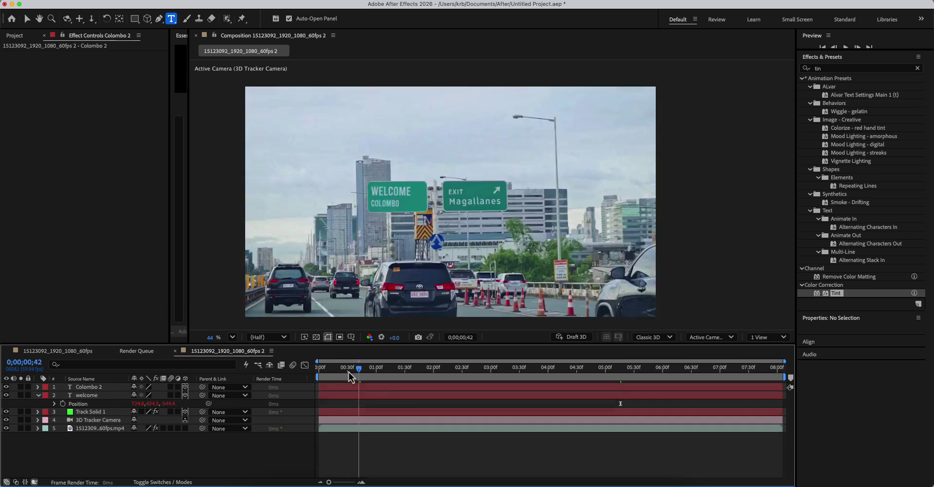
pyautogui.moveTo(366, 385); pyautogui.dragTo(520, 385)
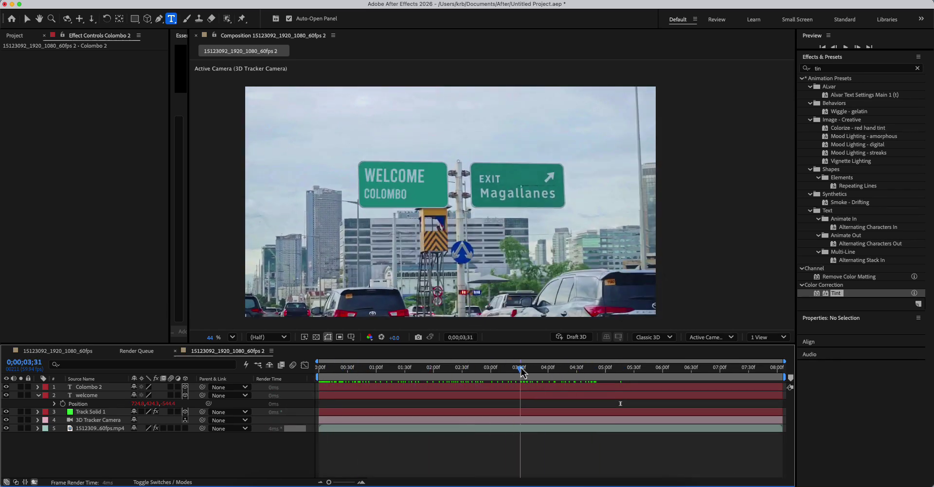
pyautogui.click(68, 352)
pyautogui.moveTo(405, 377); pyautogui.dragTo(565, 381)
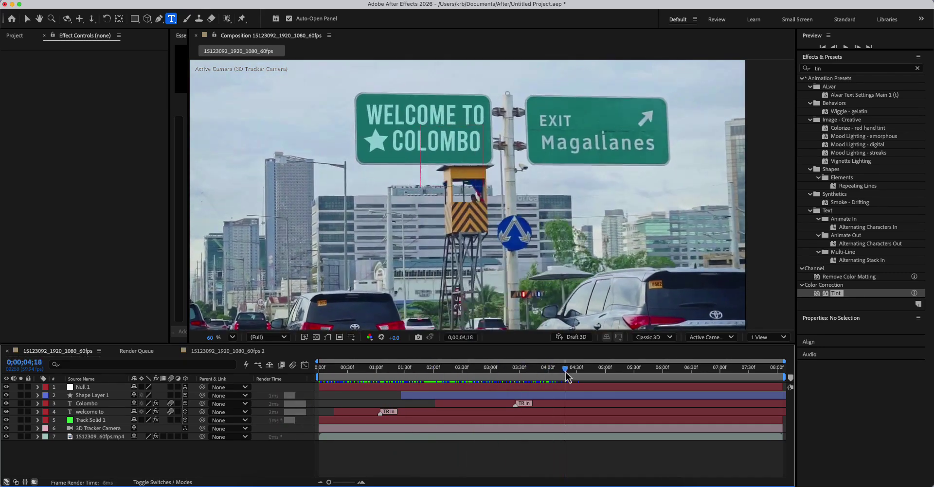
pyautogui.click(237, 351)
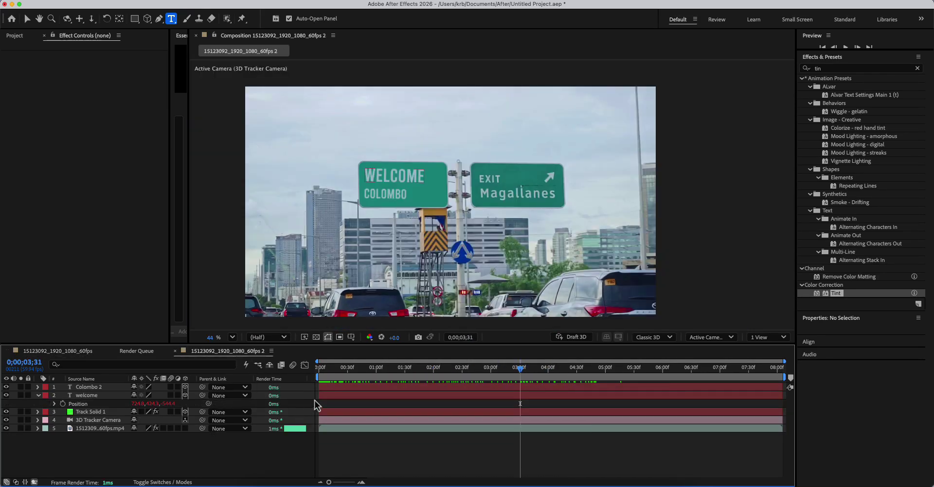
# At 0;00;03;31, shift the lower Colombo text slightly up and rotate it to a Z orientation of 359.4°.
pyautogui.click(38, 397)
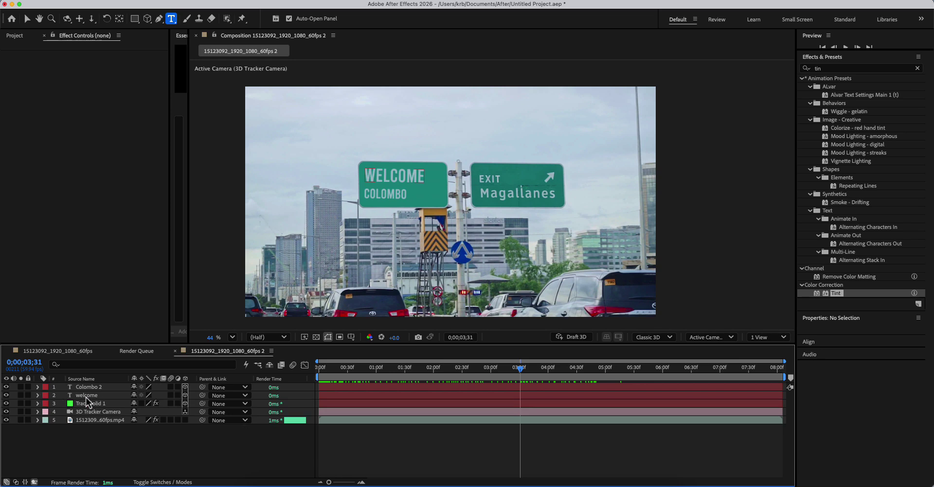
pyautogui.click(86, 396)
pyautogui.click(88, 387)
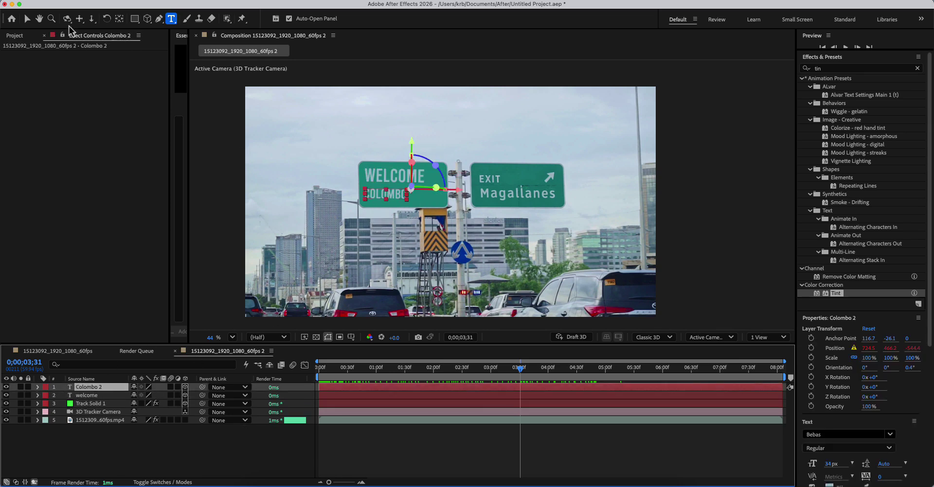
pyautogui.click(27, 19)
pyautogui.moveTo(433, 188); pyautogui.dragTo(501, 178)
pyautogui.scroll(5, 390, 194)
pyautogui.scroll(-5, 569, 216)
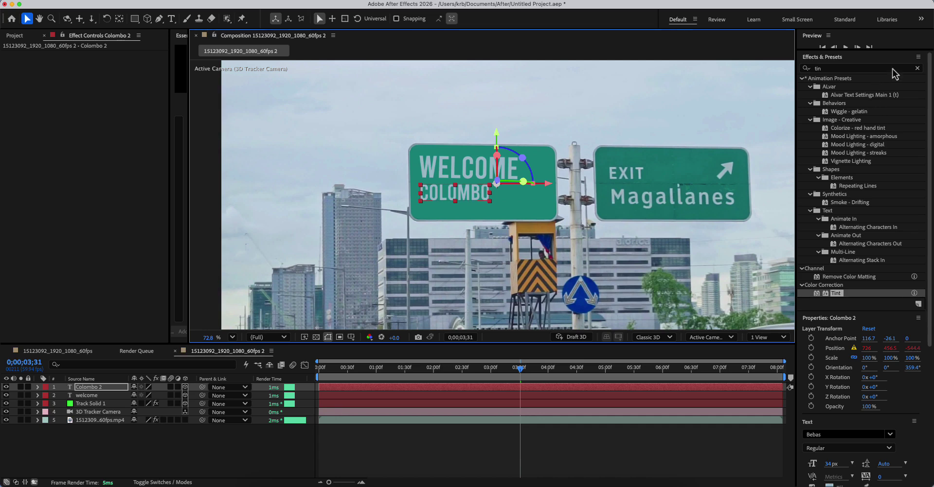
# Clear the effects search, select the welcome layer and open the Blurs category of the text animation presets.
pyautogui.click(916, 69)
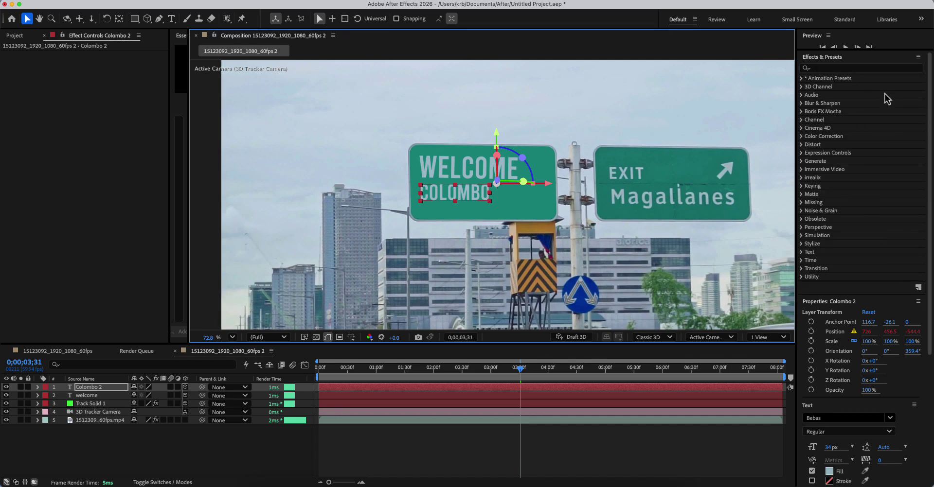
pyautogui.click(291, 429)
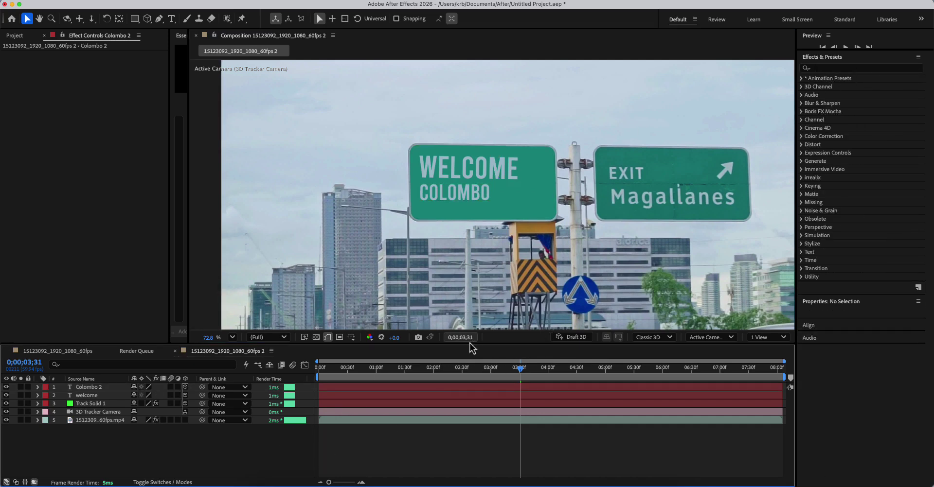
pyautogui.click(104, 394)
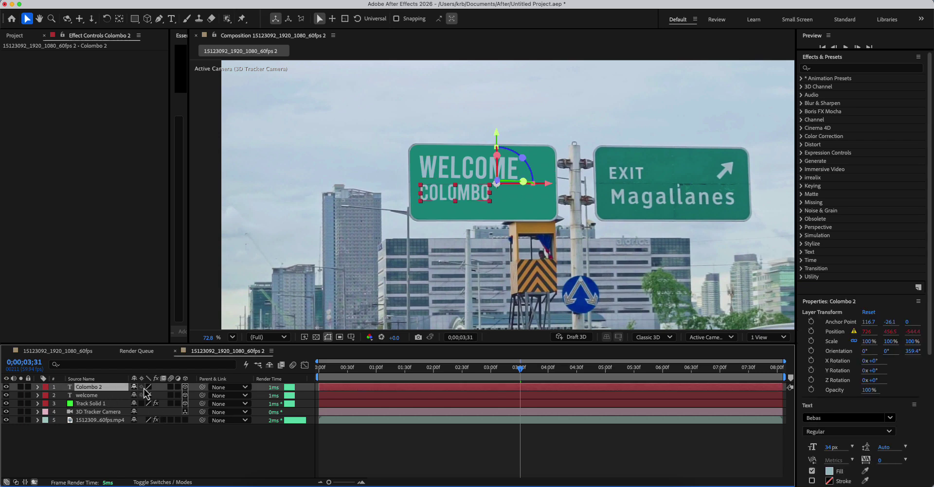
pyautogui.click(801, 78)
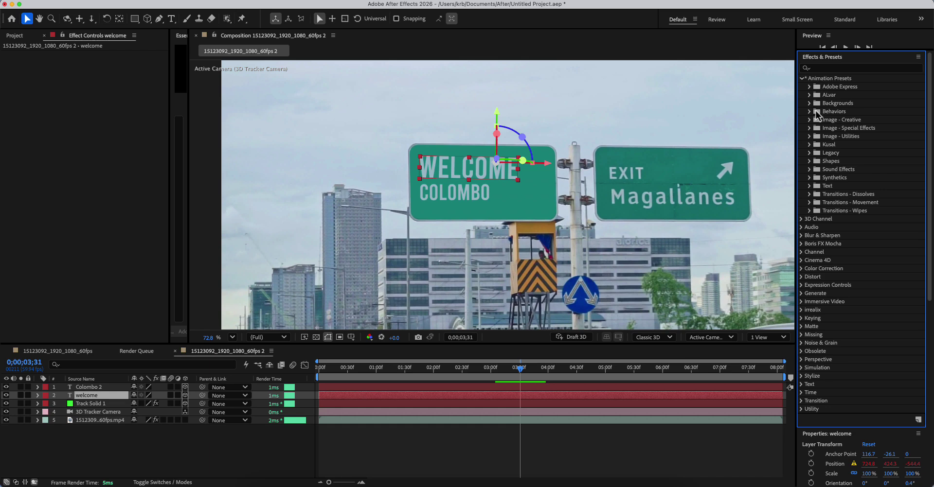
pyautogui.click(809, 187)
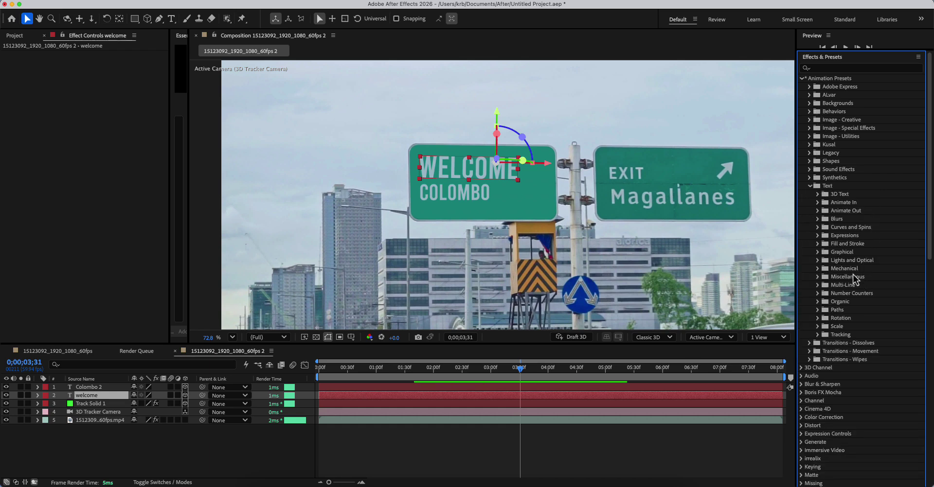
pyautogui.click(818, 218)
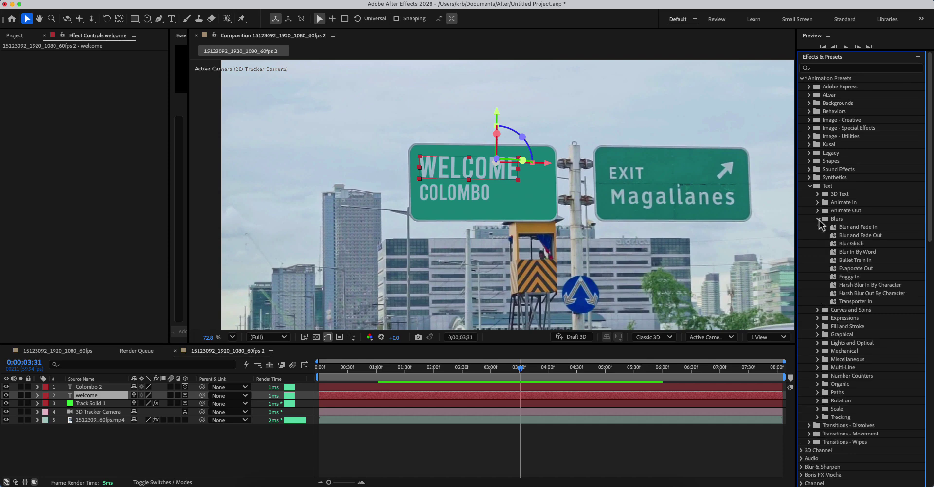
# Apply the Blur and Fade In preset to the welcome text at 0;00;00;30 and scrub to 0;00;01;38 to check it.
pyautogui.click(858, 229)
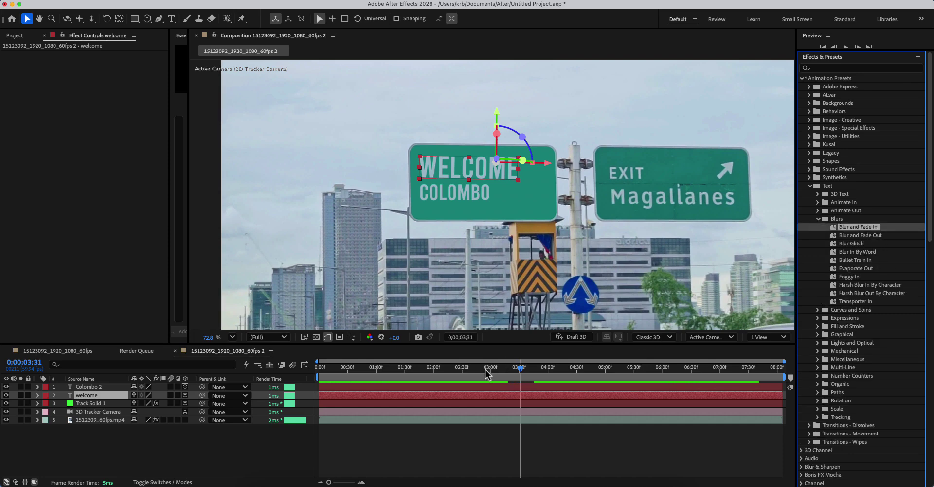
pyautogui.moveTo(488, 371); pyautogui.dragTo(347, 379)
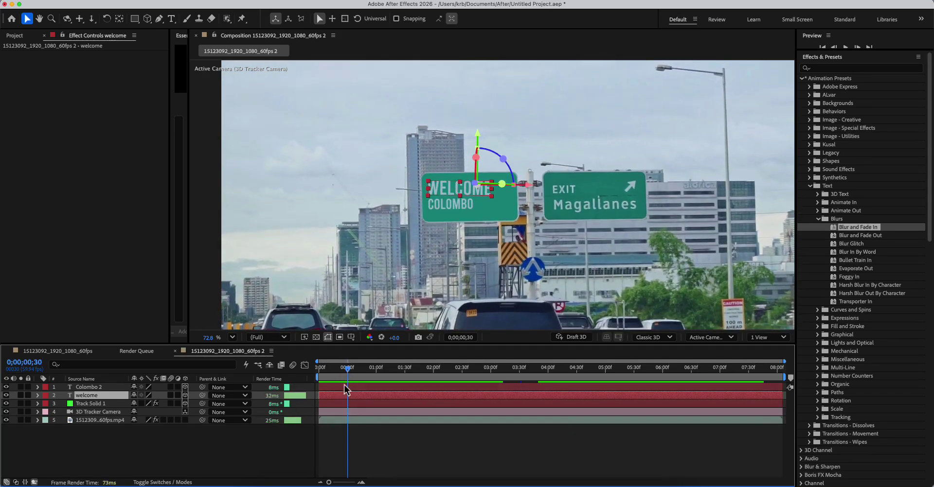
pyautogui.moveTo(872, 232); pyautogui.dragTo(392, 398)
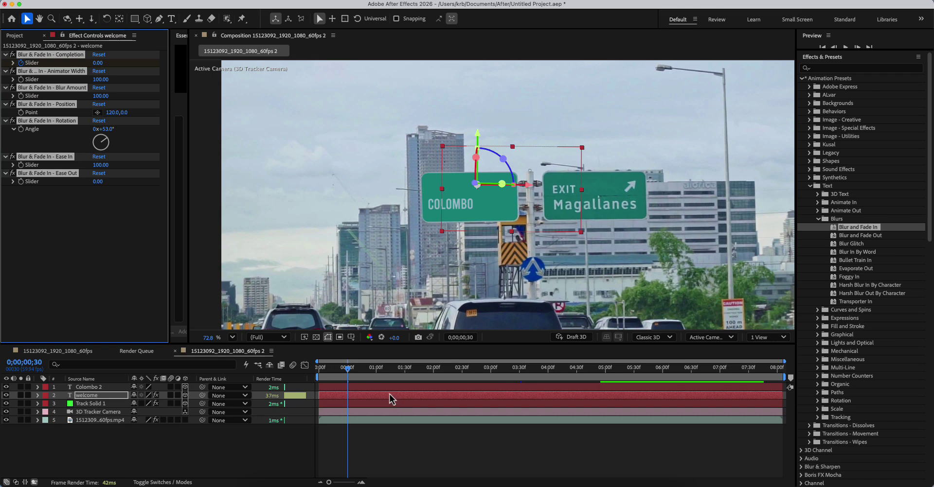
pyautogui.moveTo(351, 372); pyautogui.dragTo(412, 395)
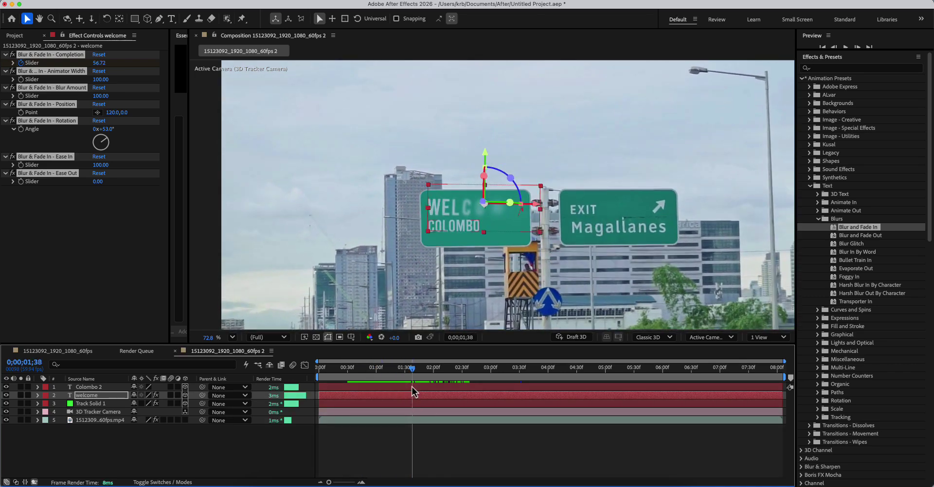
# Try the Blur Glitch preset on the lower Colombo text at 0;00;01;38.
pyautogui.click(411, 387)
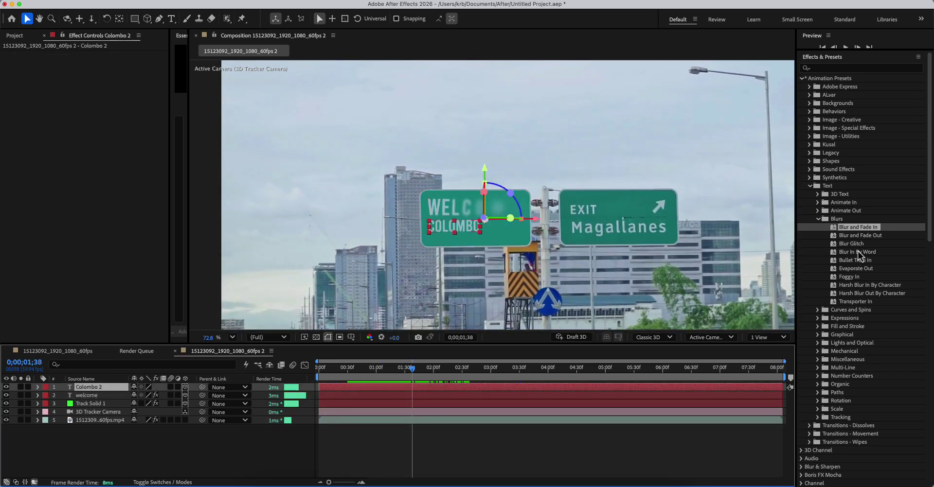
pyautogui.click(858, 245)
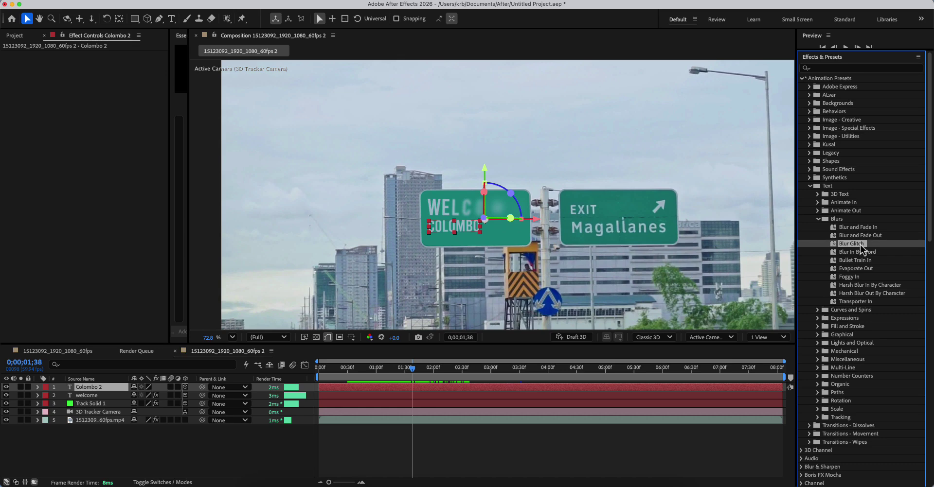
pyautogui.moveTo(859, 248); pyautogui.dragTo(412, 392)
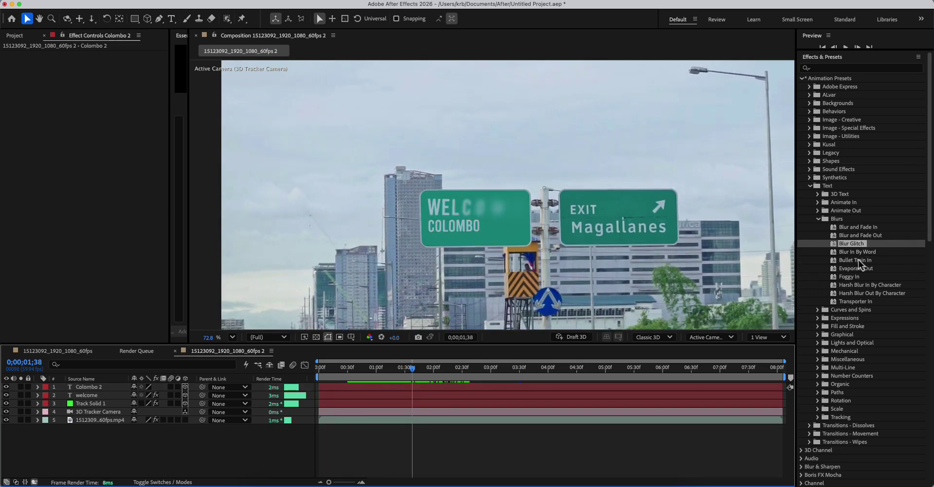
# Apply the Bullet Train In preset to the lower Colombo text at 0;00;01;38 and start a preview from the beginning.
pyautogui.moveTo(870, 261); pyautogui.dragTo(308, 327)
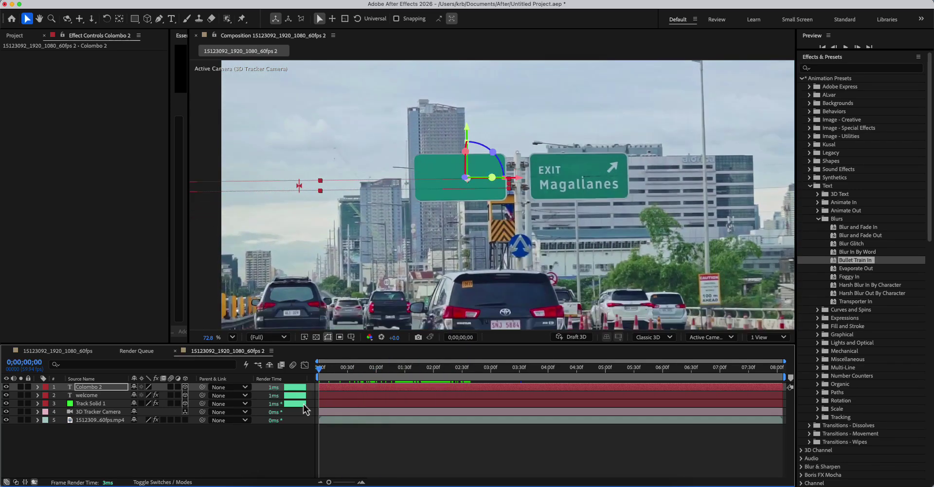
pyautogui.click(203, 234)
pyautogui.press('space')
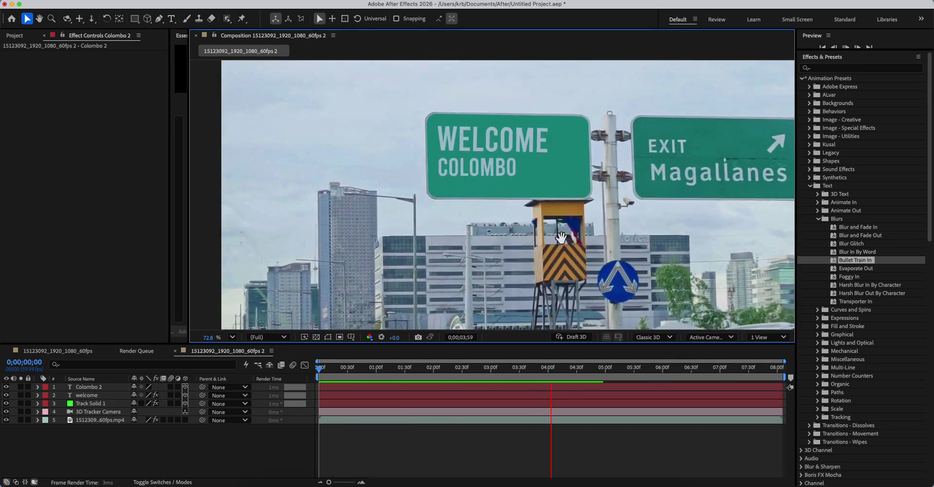
# Bring the whole frame into view, then play from the start to 0;00;06;38 to check both text animations.
pyautogui.click(543, 197)
pyautogui.scroll(-4, 544, 197)
pyautogui.hscroll(3, 649, 236)
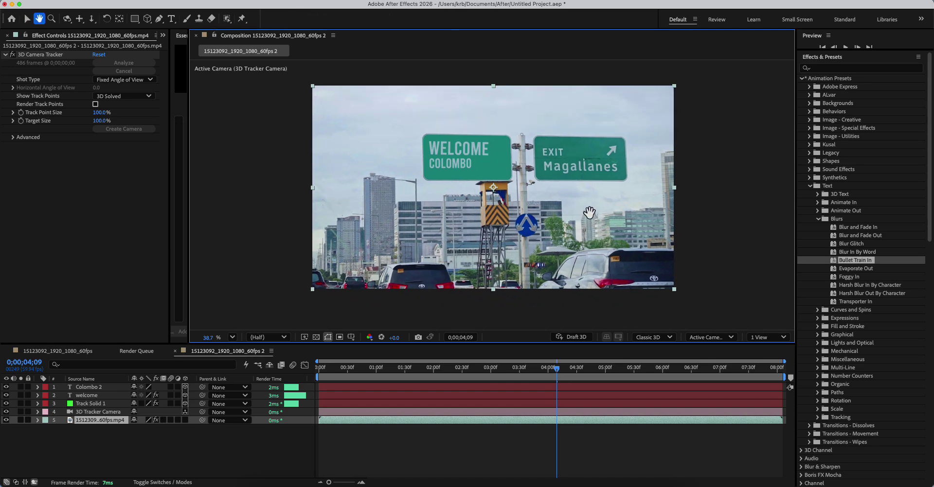
pyautogui.press('Home')
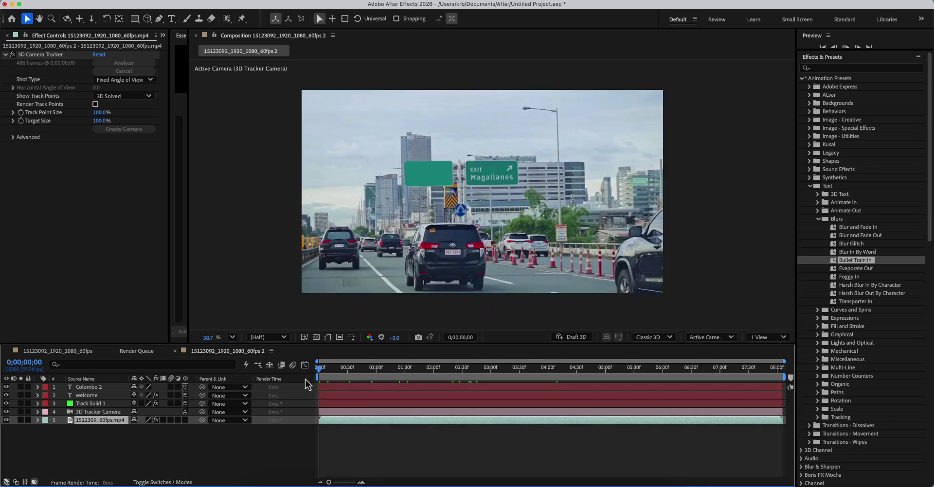
pyautogui.press('space')
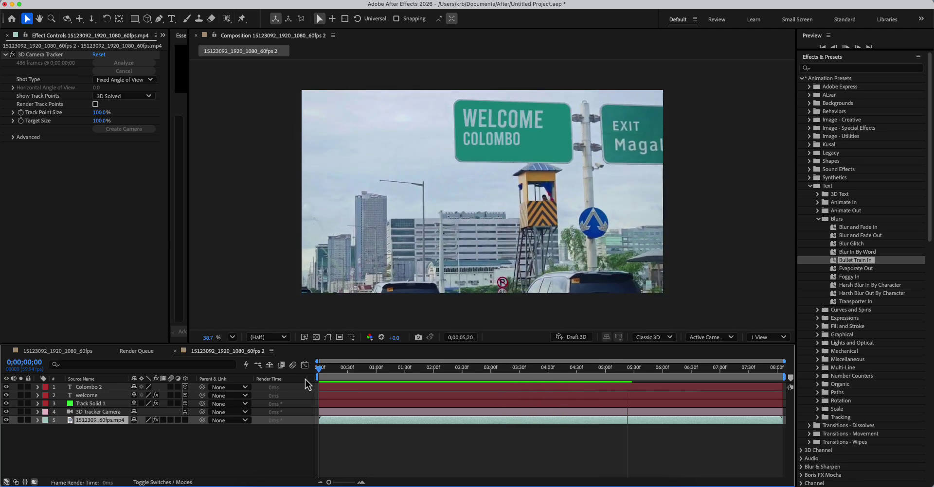
pyautogui.press('space')
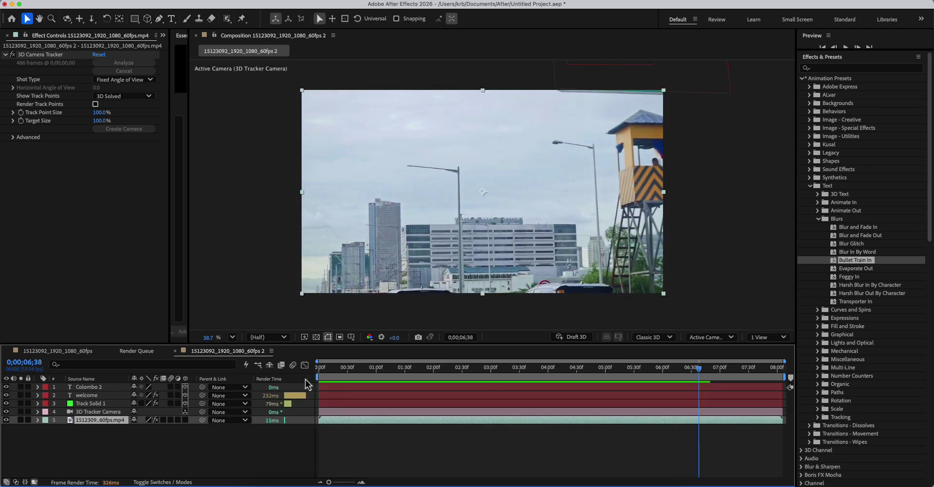